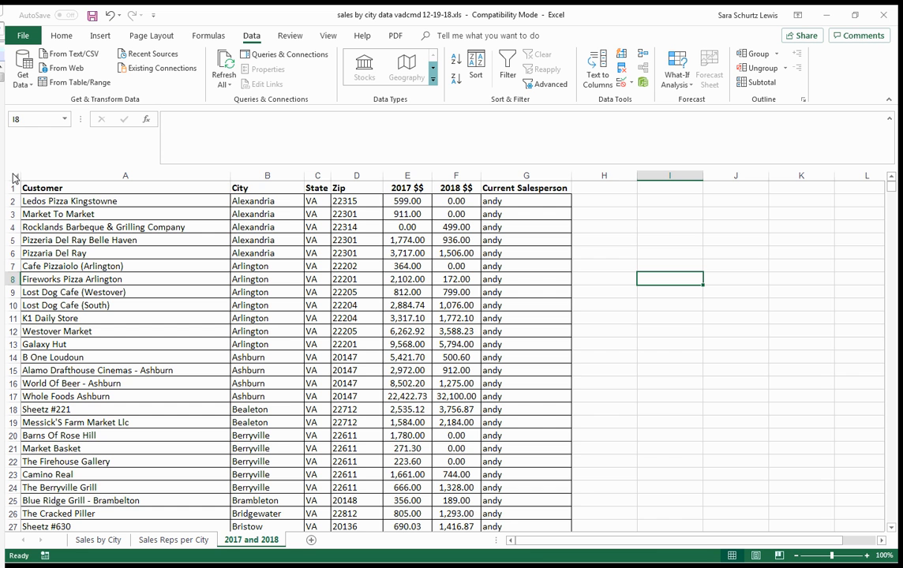
# - Start a custom sort of the whole sheet, treating the first row as headers, with Current Salesperson as the first sort column
pyautogui.click(13, 178)
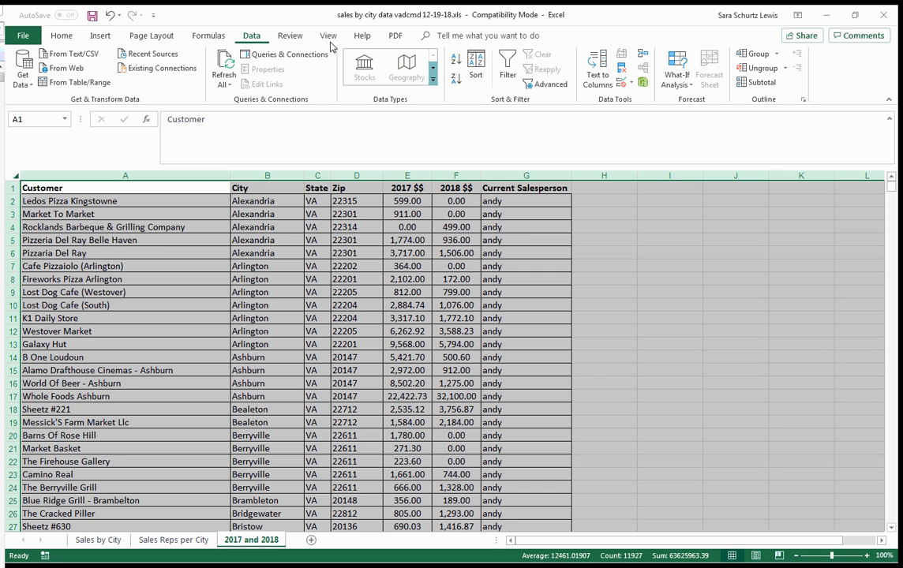
pyautogui.click(476, 75)
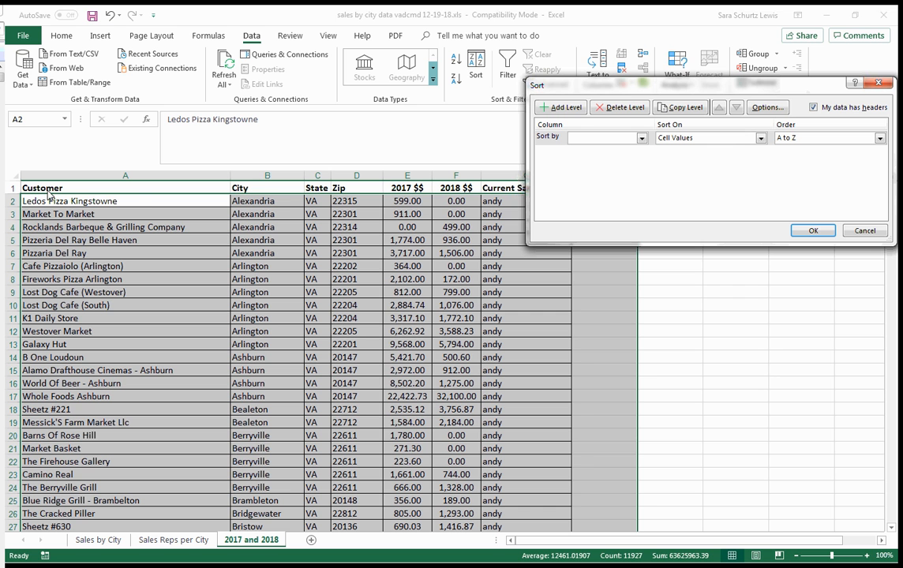
pyautogui.click(813, 108)
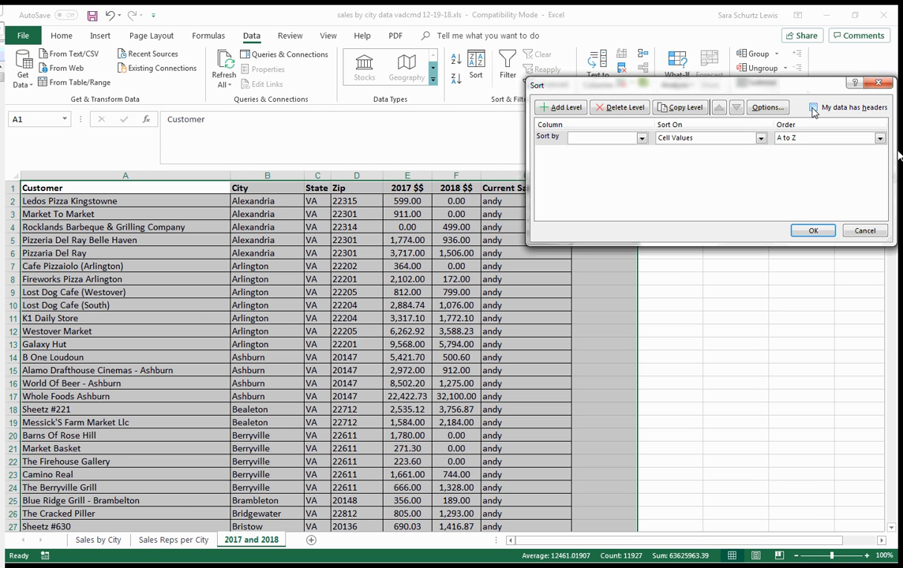
pyautogui.click(813, 108)
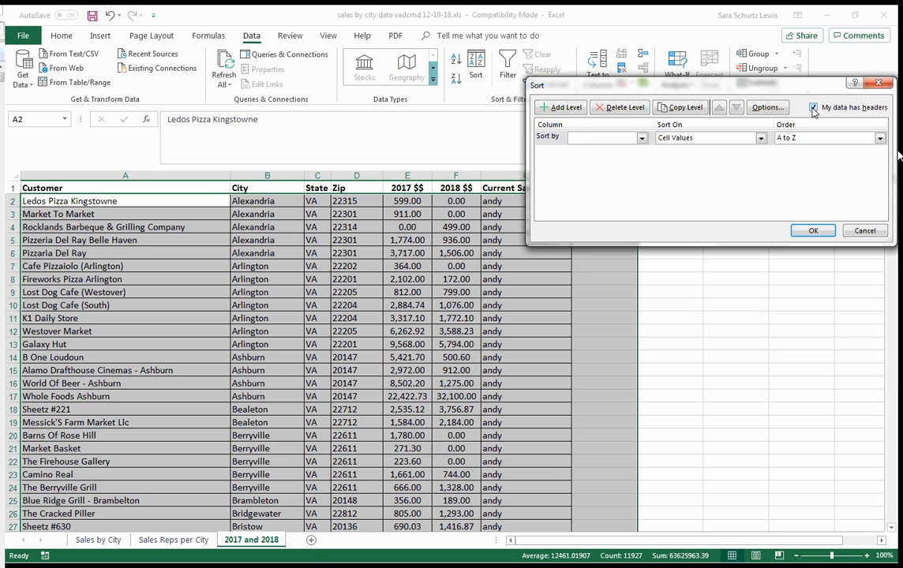
pyautogui.click(622, 140)
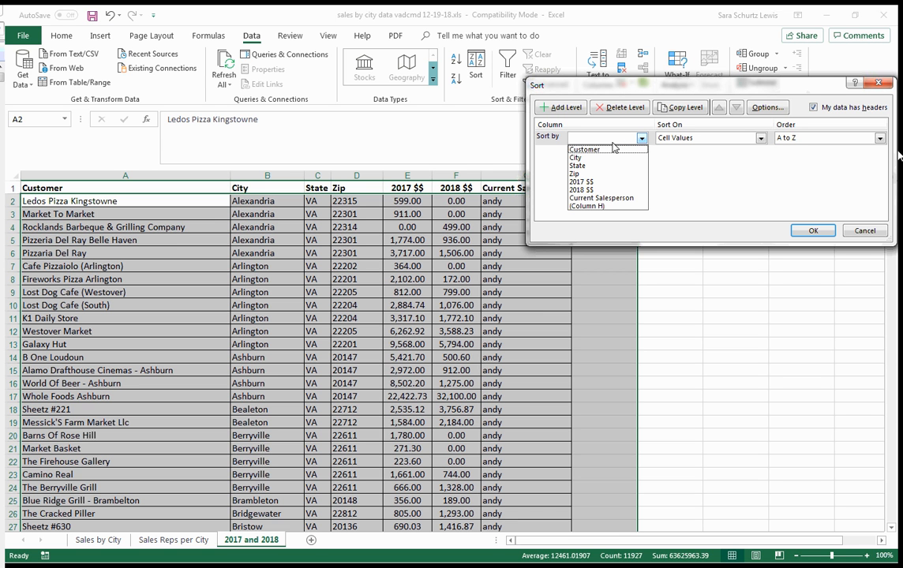
pyautogui.click(621, 199)
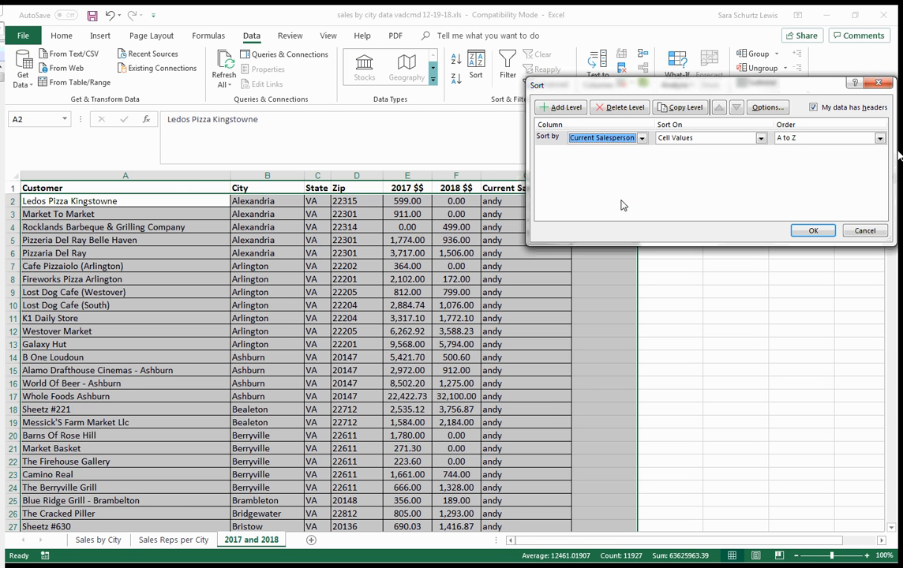
# - Add City as the second sort level and 2018 $$ as the third
pyautogui.click(558, 109)
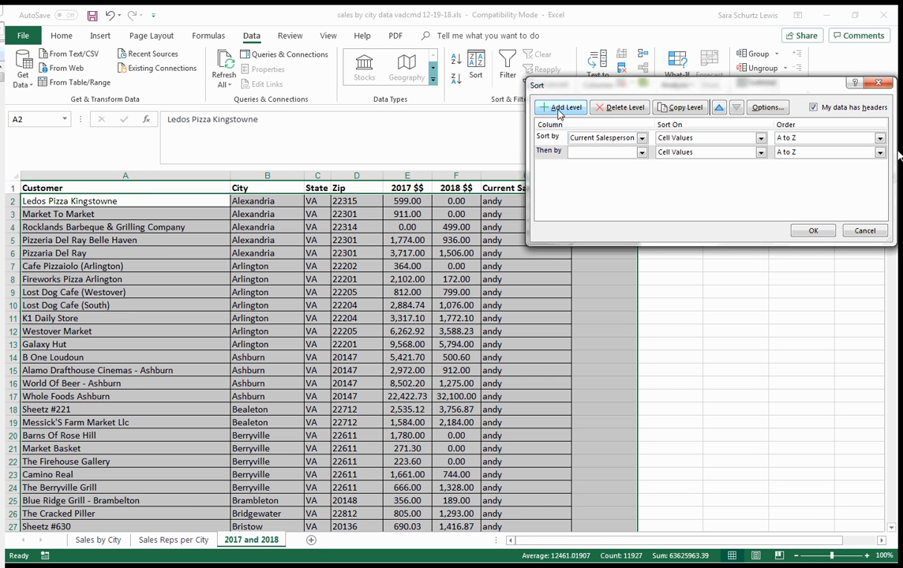
pyautogui.click(590, 152)
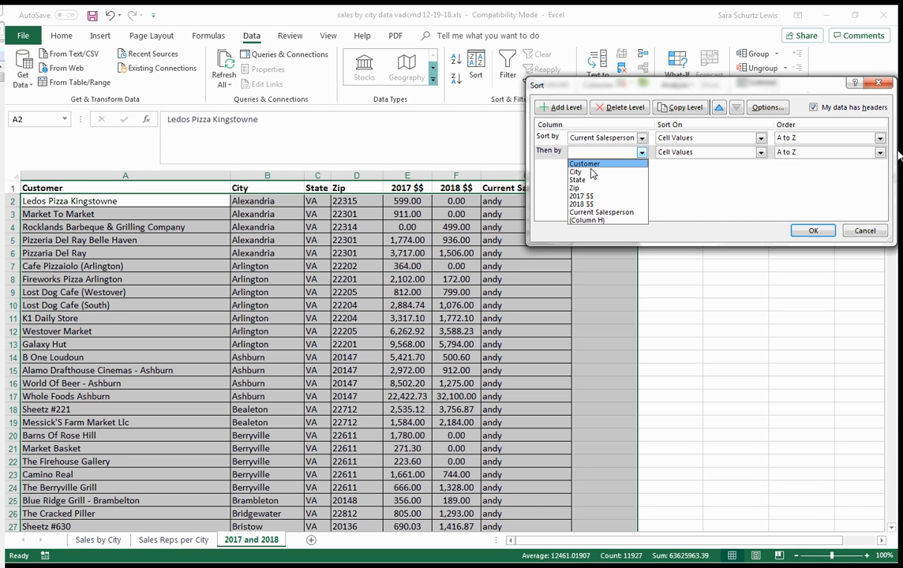
pyautogui.click(592, 172)
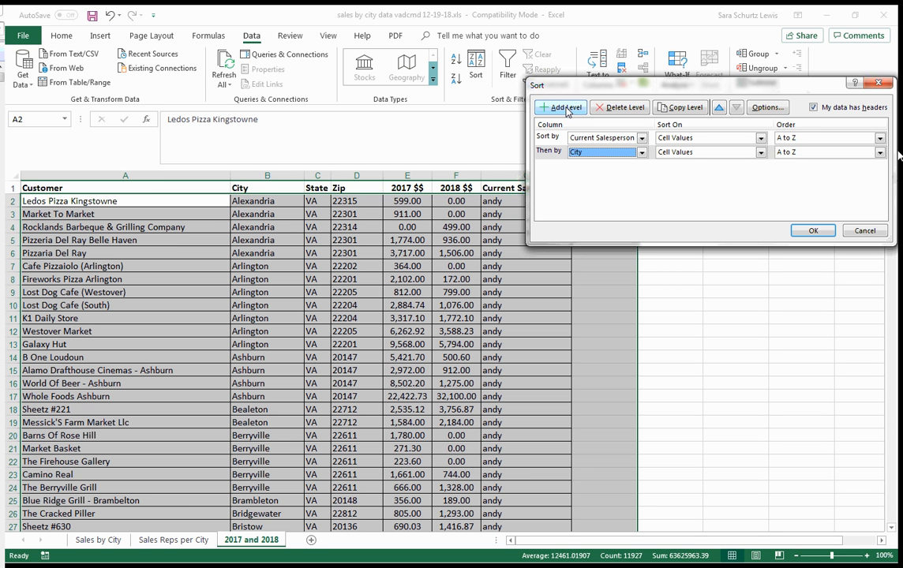
pyautogui.click(563, 110)
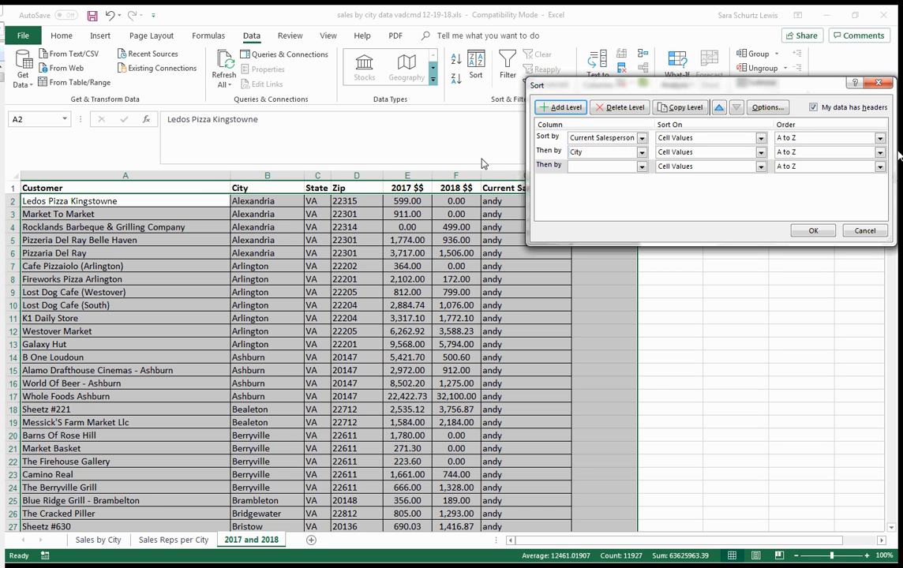
pyautogui.click(581, 168)
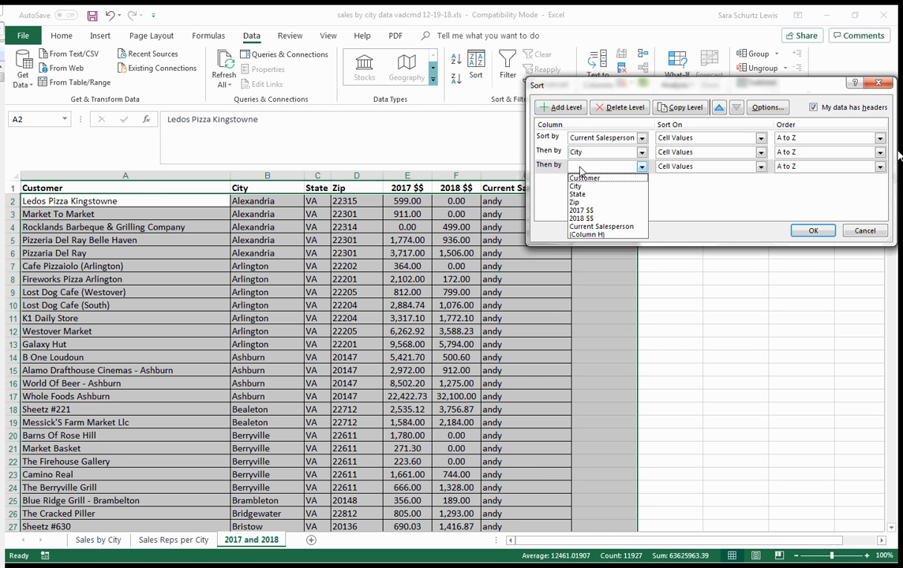
pyautogui.click(582, 218)
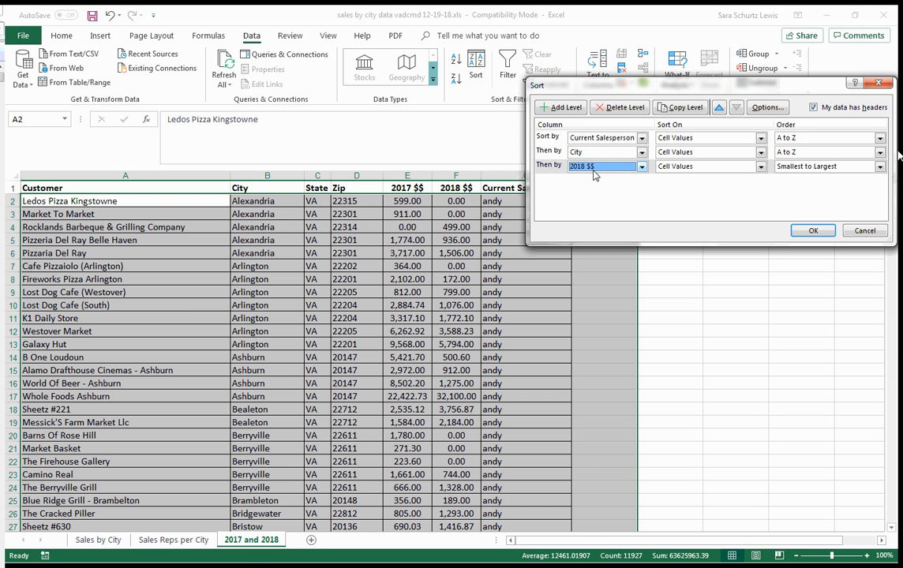
# - Order the 2018 $$ level Largest to Smallest, keep Current Salesperson at A to Z, and apply the sort
pyautogui.click(805, 166)
pyautogui.click(807, 187)
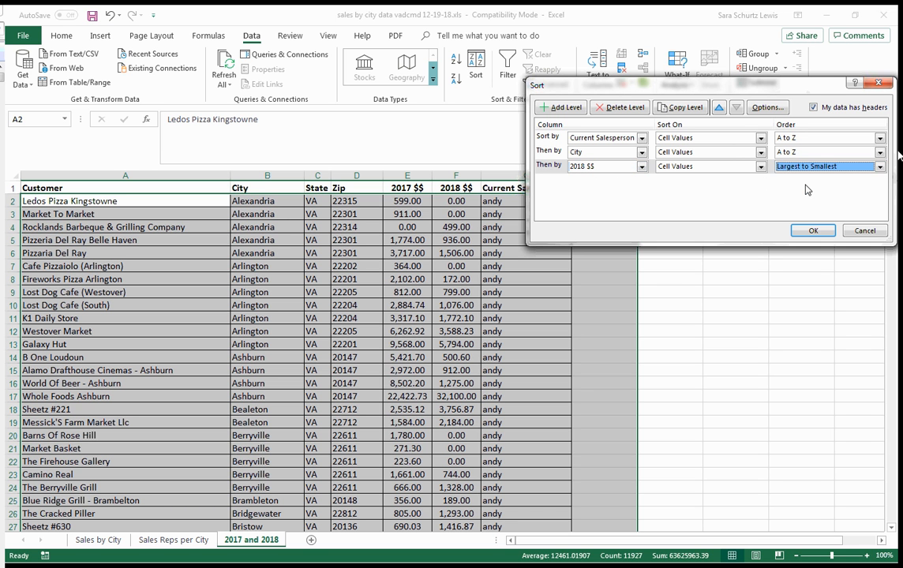
pyautogui.click(805, 139)
pyautogui.click(805, 145)
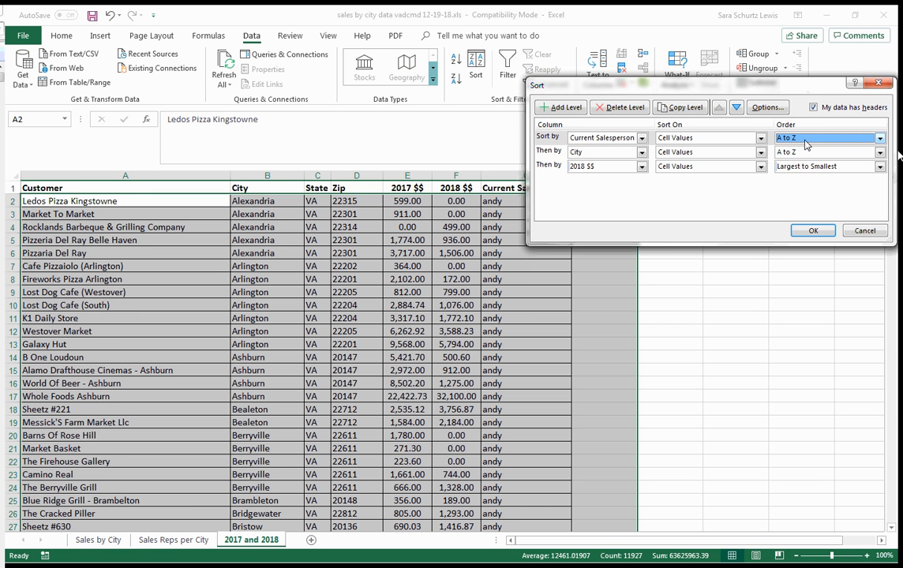
pyautogui.click(820, 237)
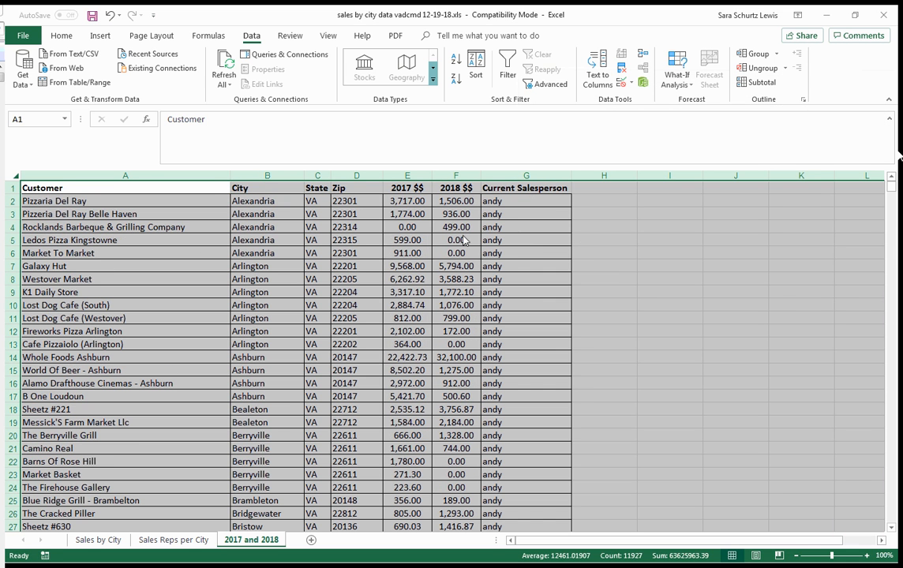
# - Examine the sorted rows by salesperson, by city and by 2018 sales within the first city
pyautogui.moveTo(509, 202); pyautogui.dragTo(499, 330)
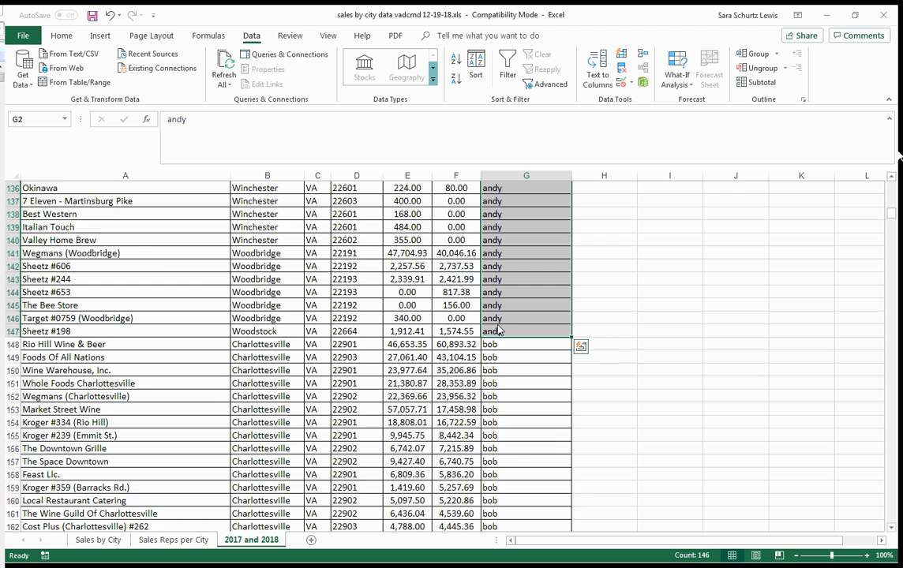
pyautogui.scroll(20, 499, 331)
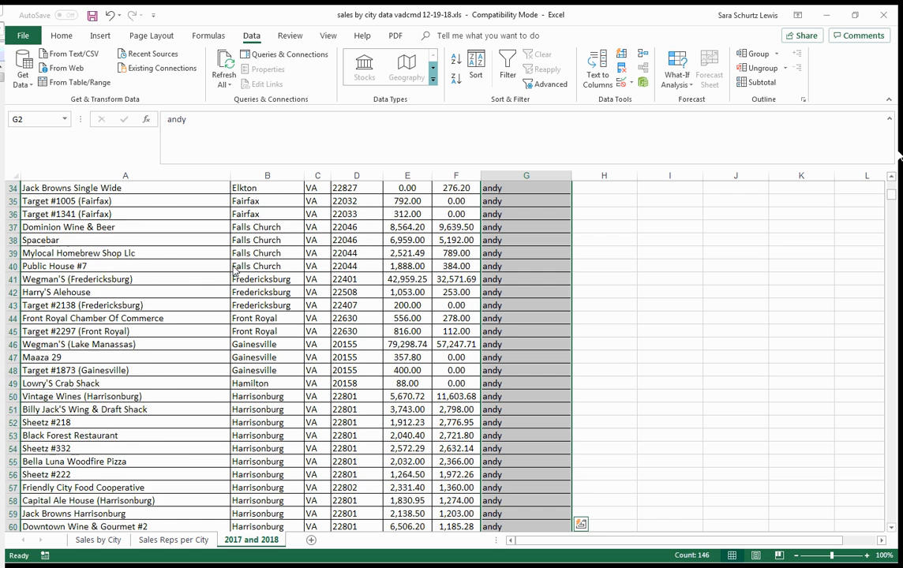
pyautogui.scroll(3, 254, 224)
pyautogui.moveTo(249, 201); pyautogui.dragTo(249, 434)
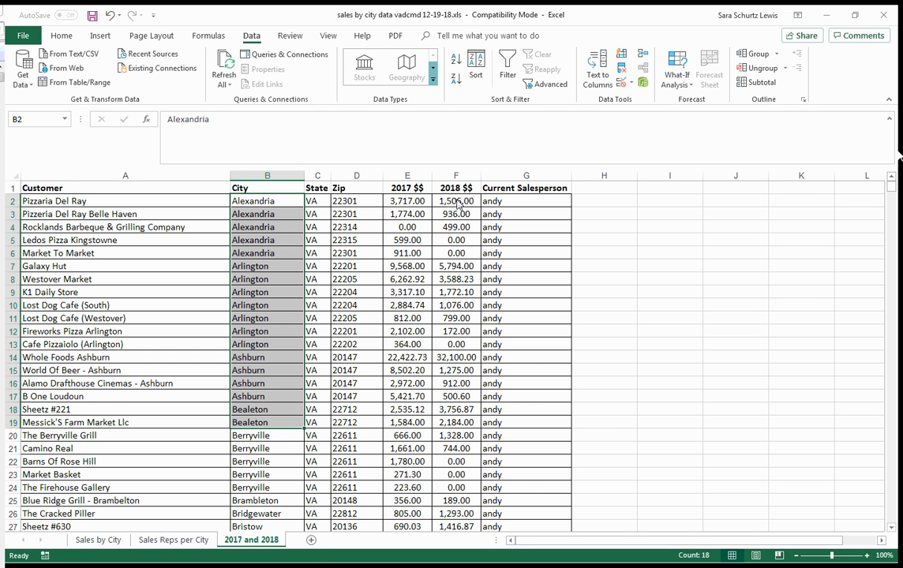
pyautogui.moveTo(458, 204); pyautogui.dragTo(455, 234)
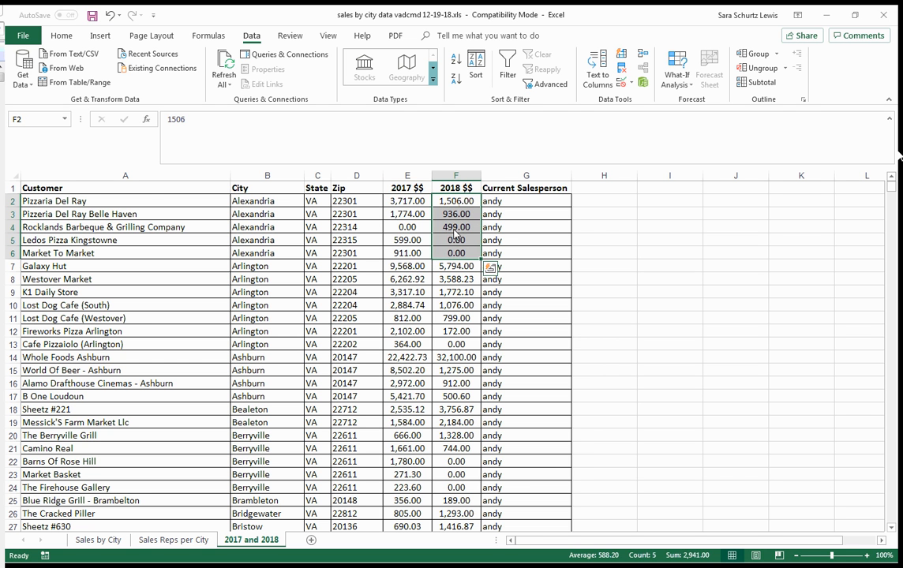
pyautogui.click(471, 205)
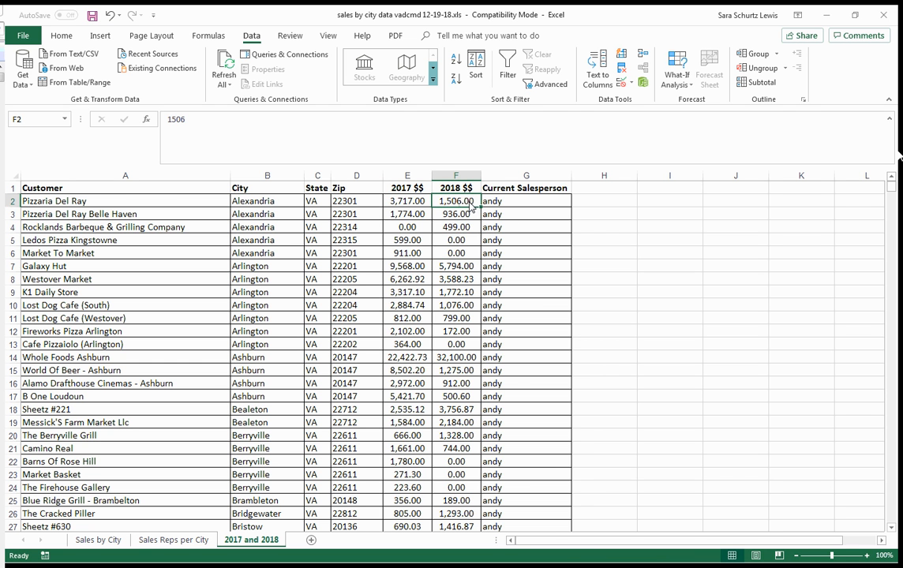
pyautogui.moveTo(464, 255); pyautogui.dragTo(465, 247)
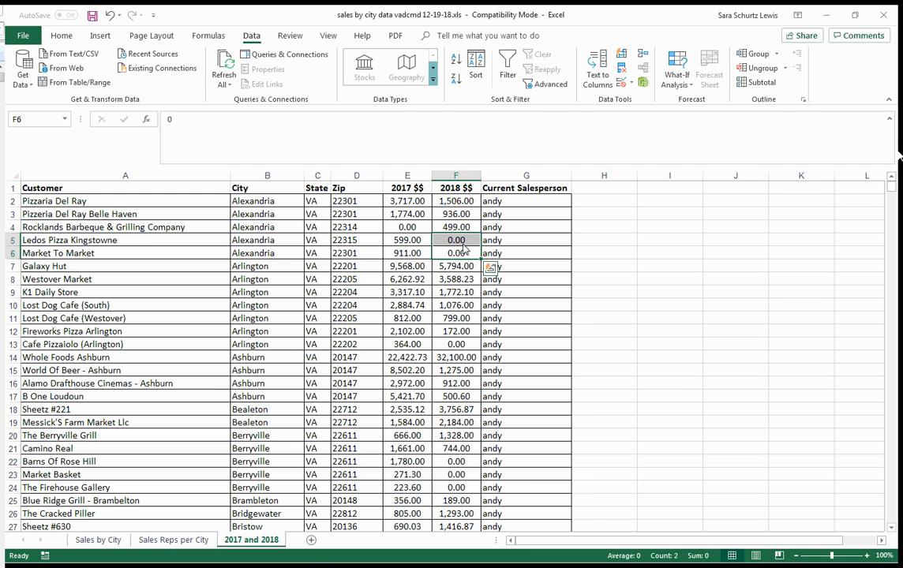
pyautogui.click(533, 332)
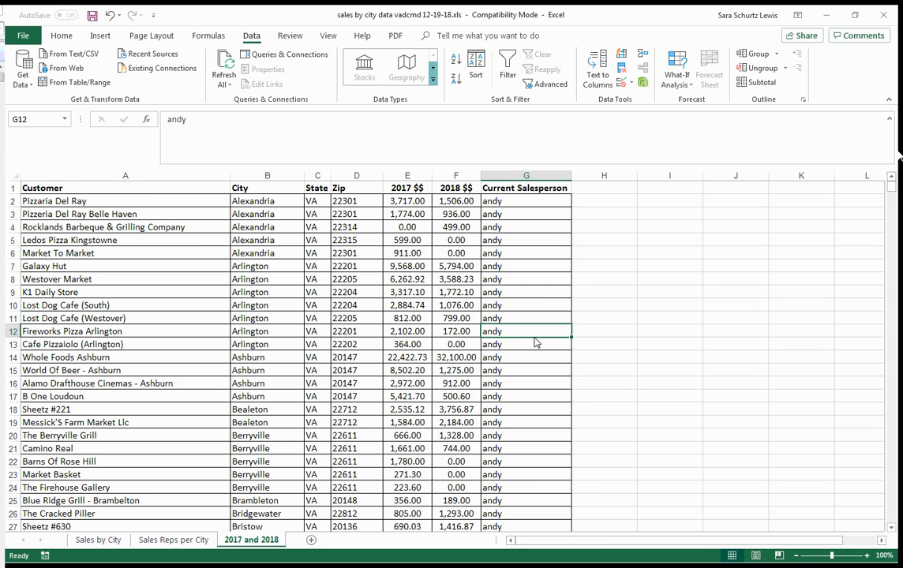
# - Add the header "New Salesperson" in cell H1 and autofit the width of column H
pyautogui.click(605, 190)
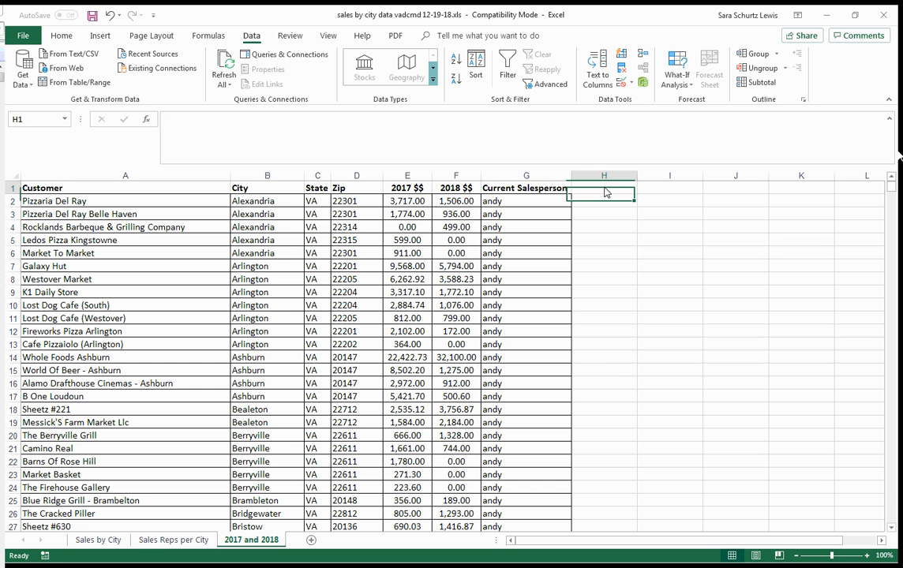
pyautogui.write('N')
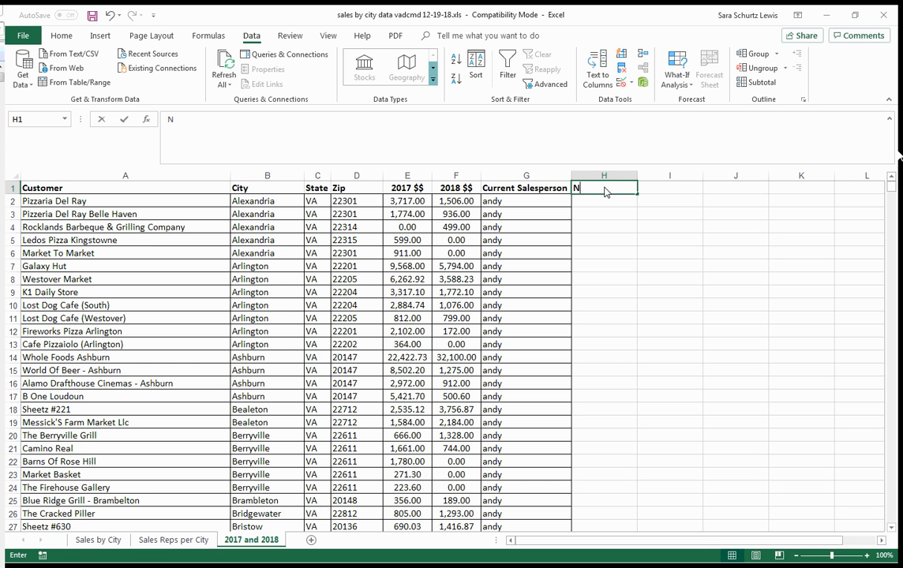
pyautogui.write('ew Salesperson')
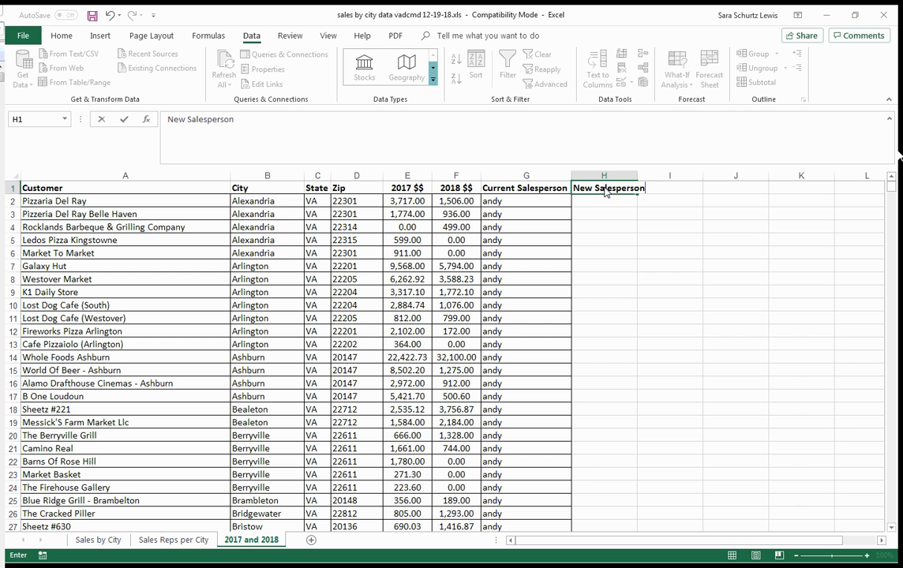
pyautogui.click(605, 252)
pyautogui.doubleClick(638, 176)
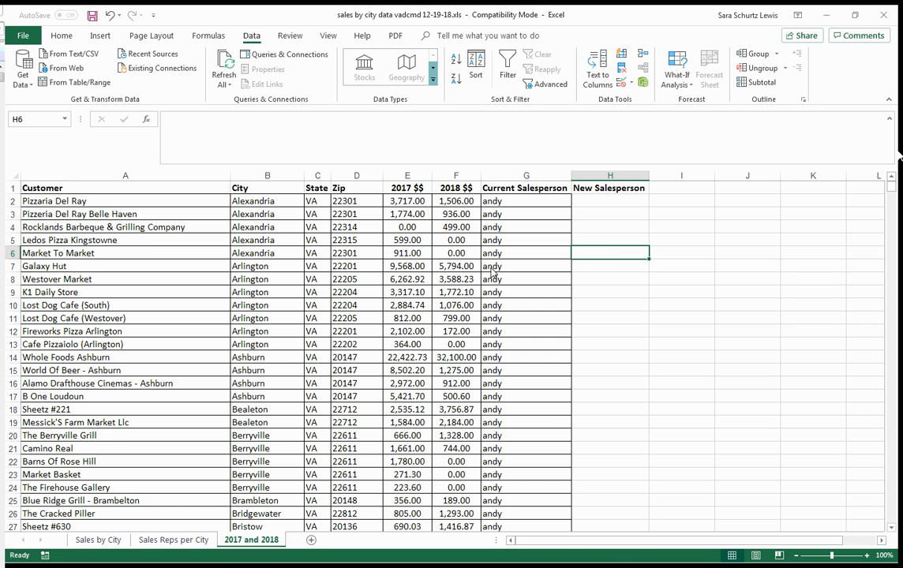
# - Apply All Borders to the empty New Salesperson cells from H2 down to the last data row, H1704
pyautogui.moveTo(589, 202); pyautogui.dragTo(591, 502)
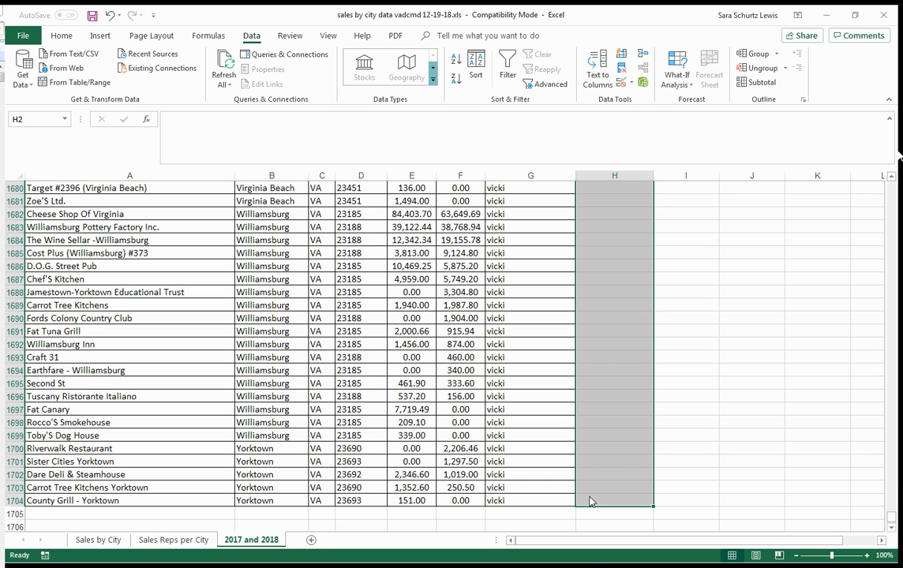
pyautogui.click(62, 40)
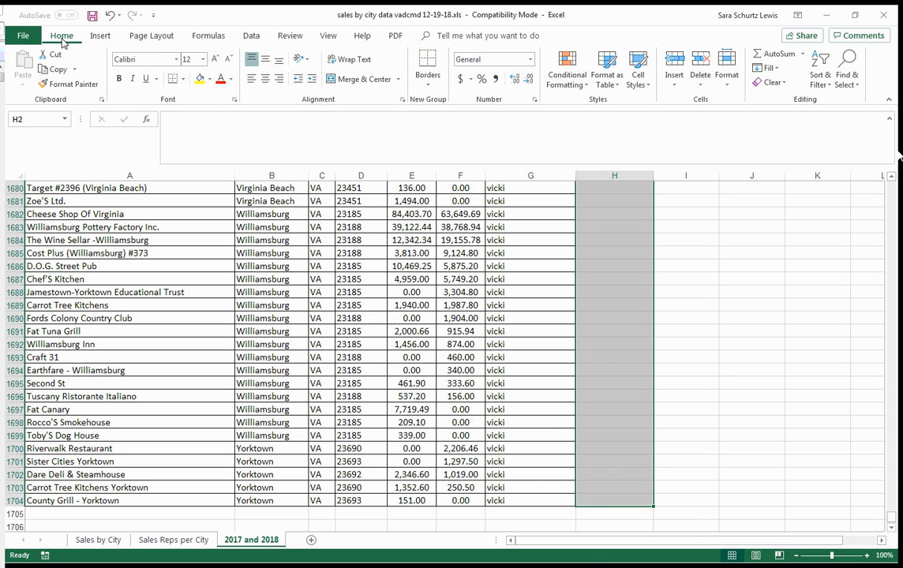
pyautogui.click(428, 88)
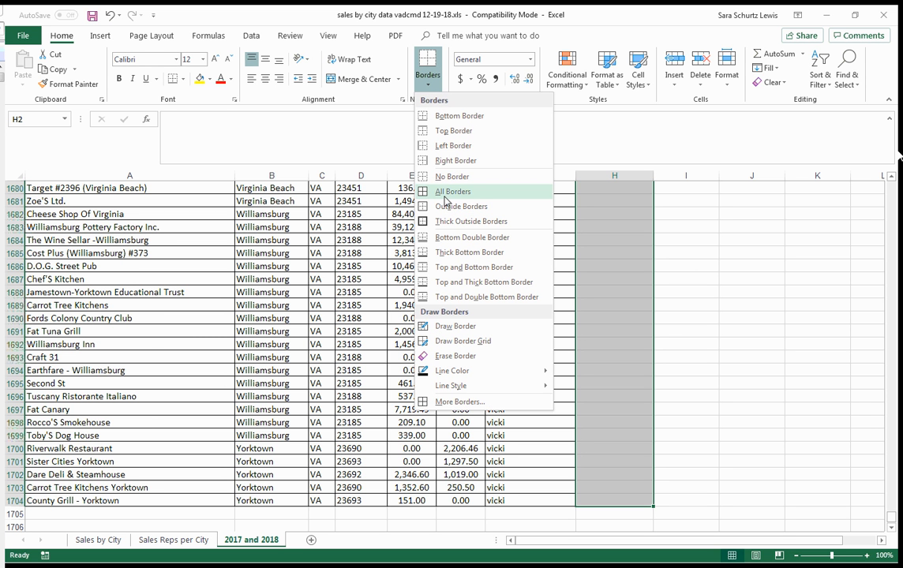
pyautogui.click(444, 193)
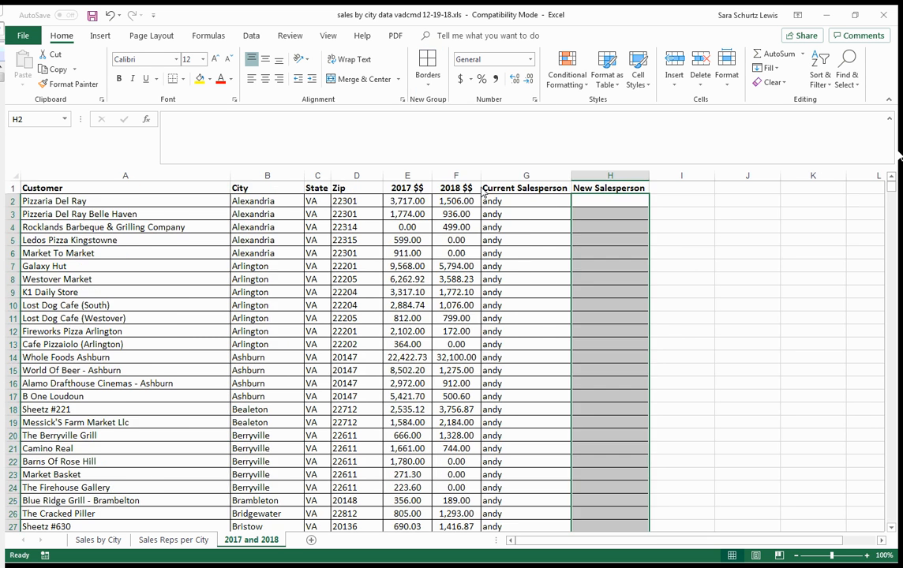
pyautogui.click(732, 281)
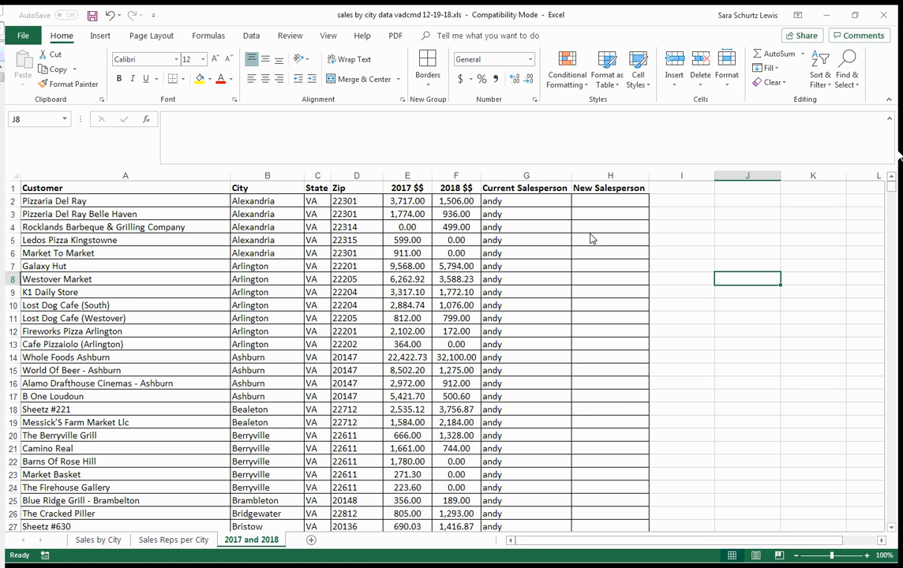
# - Review the existing sort levels and the columns offered for the first level, including New Salesperson, without applying a new sort
pyautogui.click(592, 202)
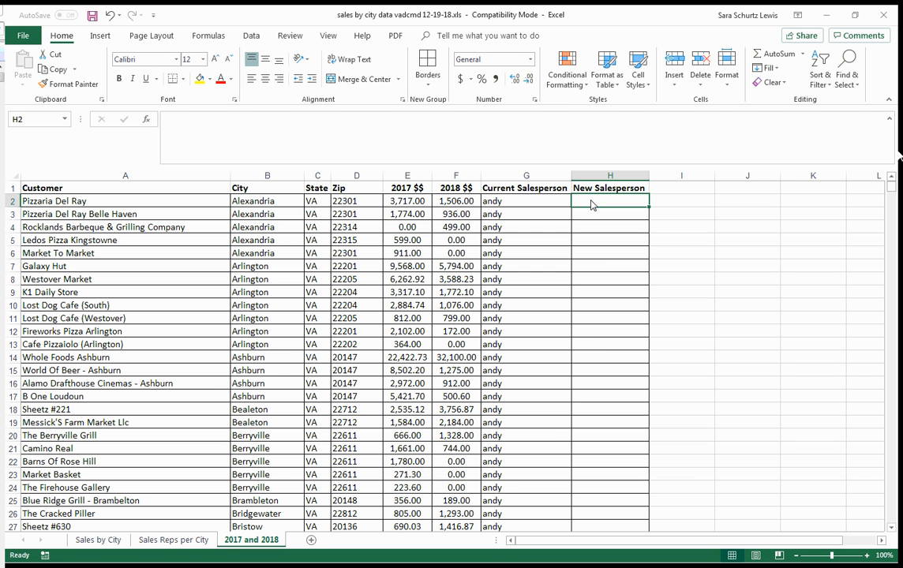
pyautogui.click(14, 176)
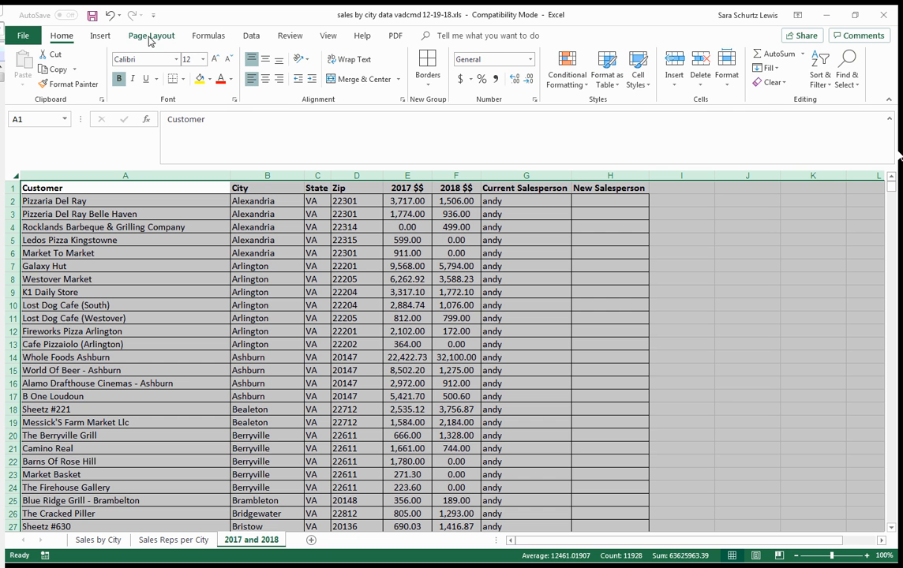
pyautogui.click(251, 36)
pyautogui.click(476, 67)
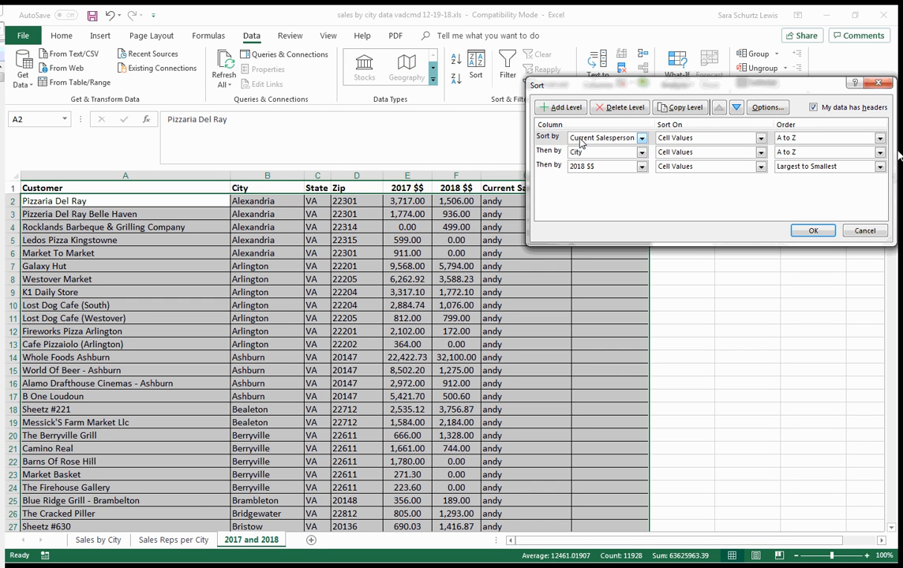
pyautogui.click(598, 139)
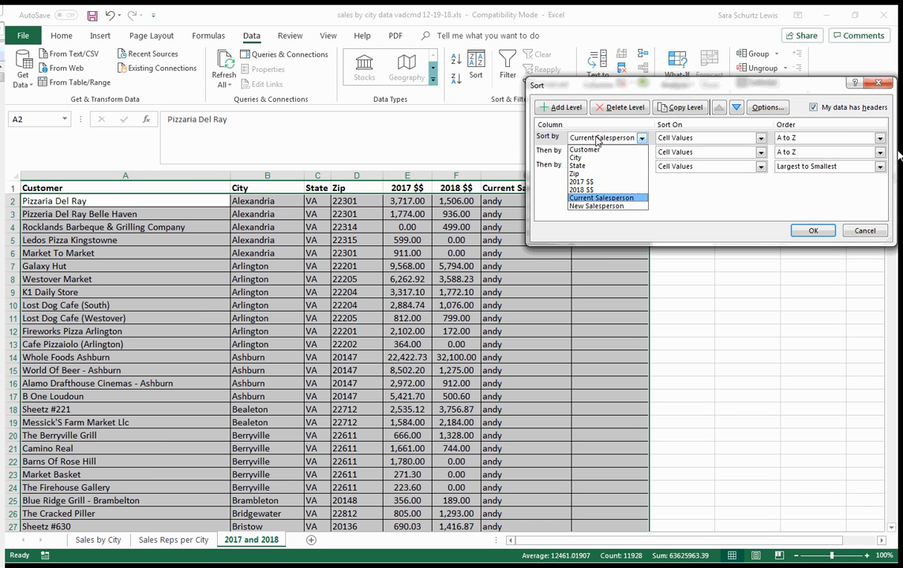
pyautogui.click(722, 214)
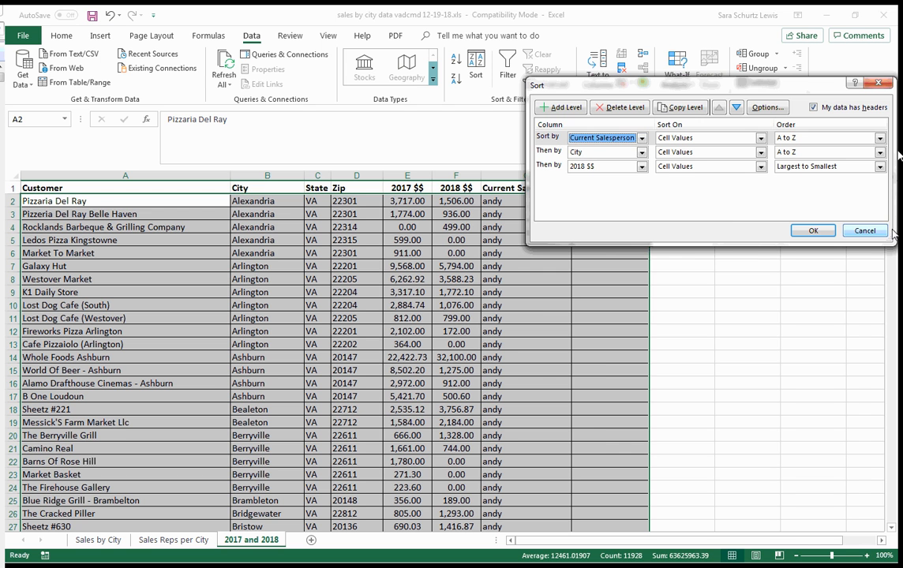
pyautogui.click(860, 231)
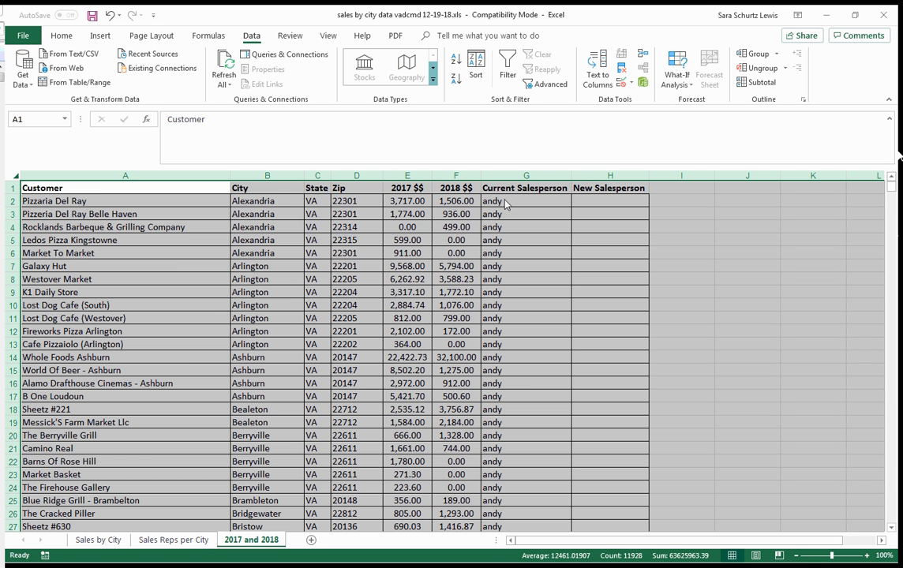
# - Start a Subtotal on the whole sheet, grouping at each change in Current Salesperson
pyautogui.scroll(-11, 434, 340)
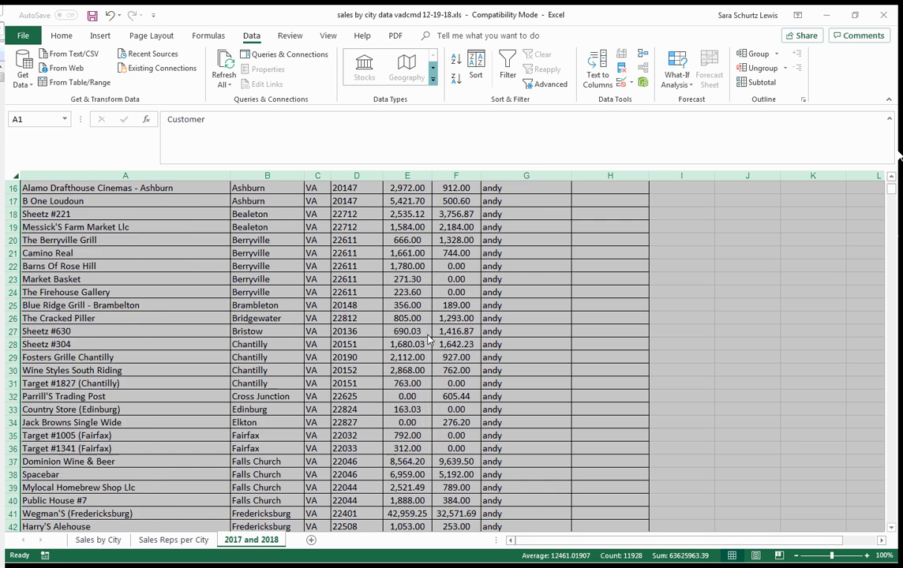
pyautogui.scroll(-20, 434, 340)
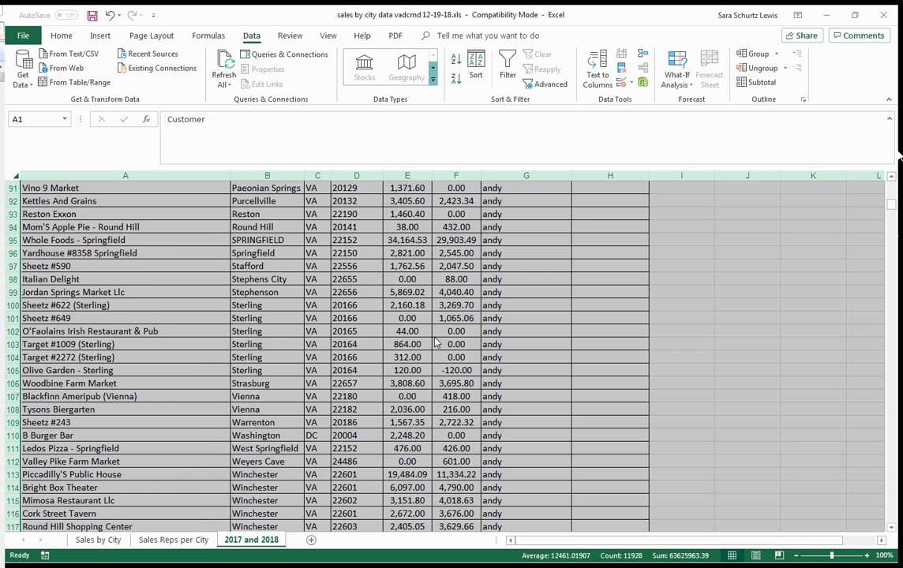
pyautogui.scroll(-6, 436, 342)
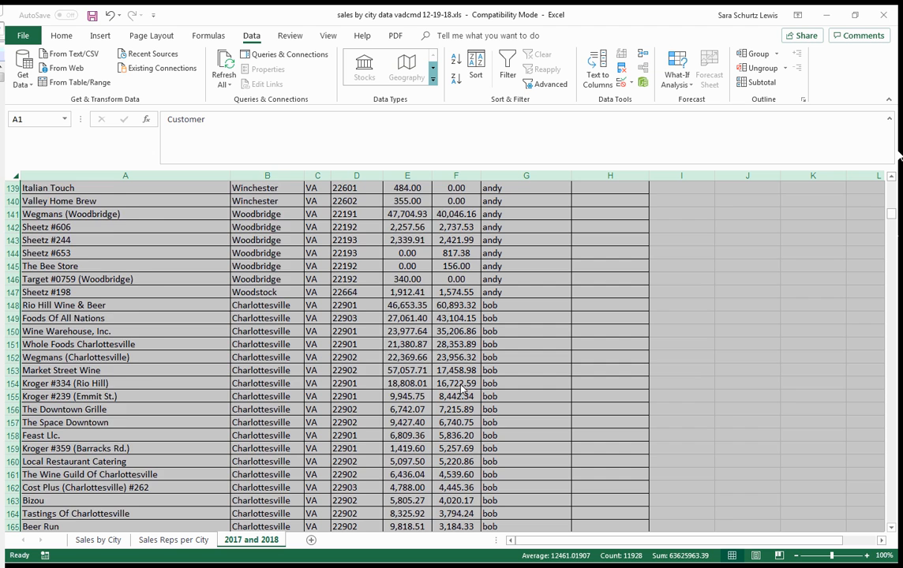
pyautogui.scroll(9, 460, 392)
pyautogui.scroll(20, 460, 392)
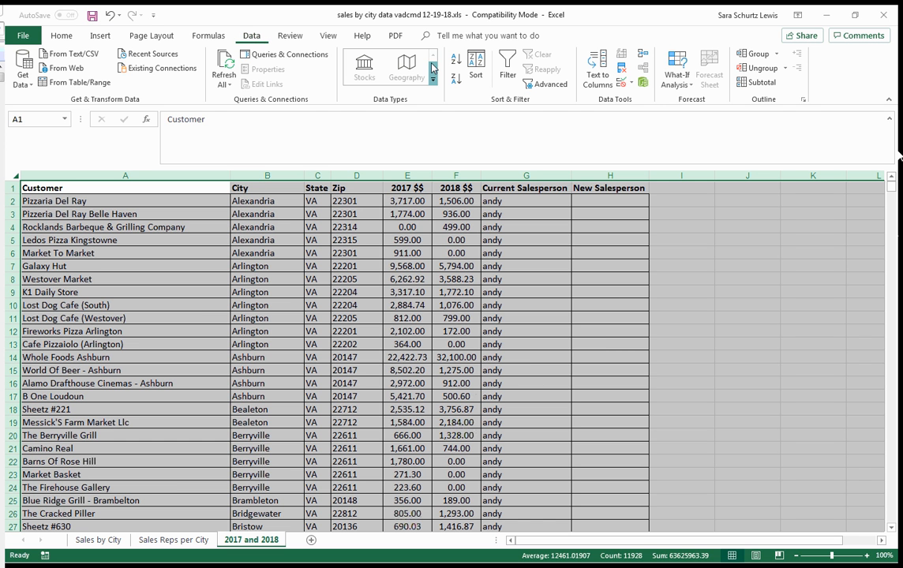
pyautogui.click(761, 84)
pyautogui.moveTo(643, 60); pyautogui.dragTo(750, 141)
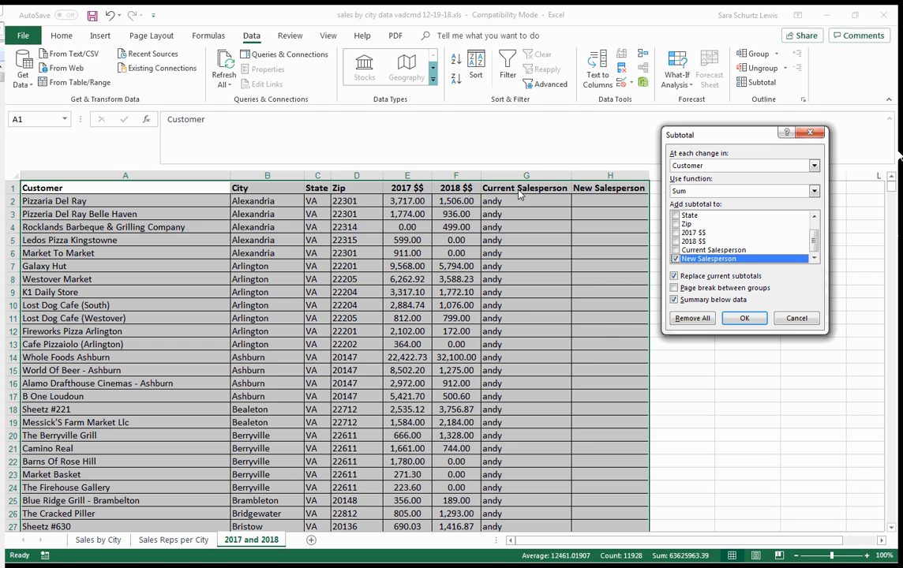
pyautogui.click(695, 167)
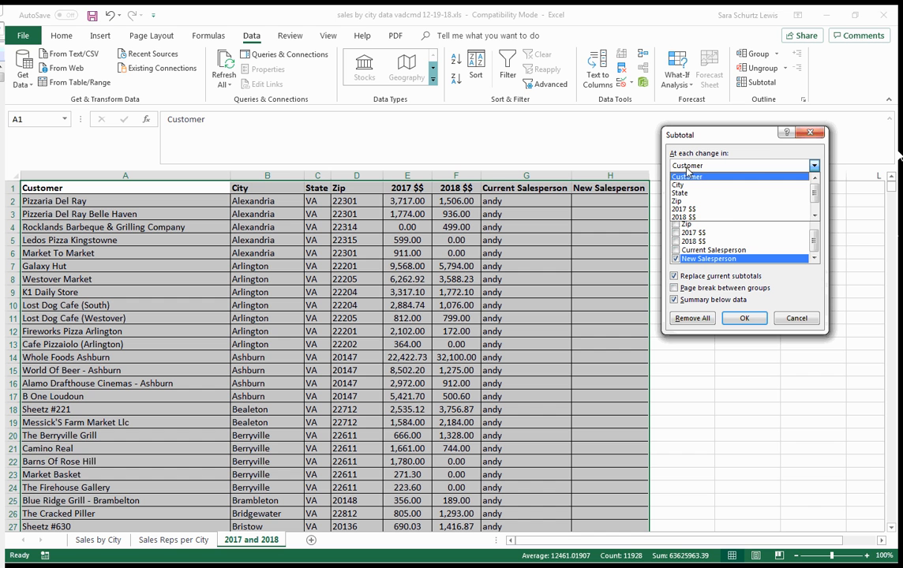
pyautogui.scroll(-1, 725, 211)
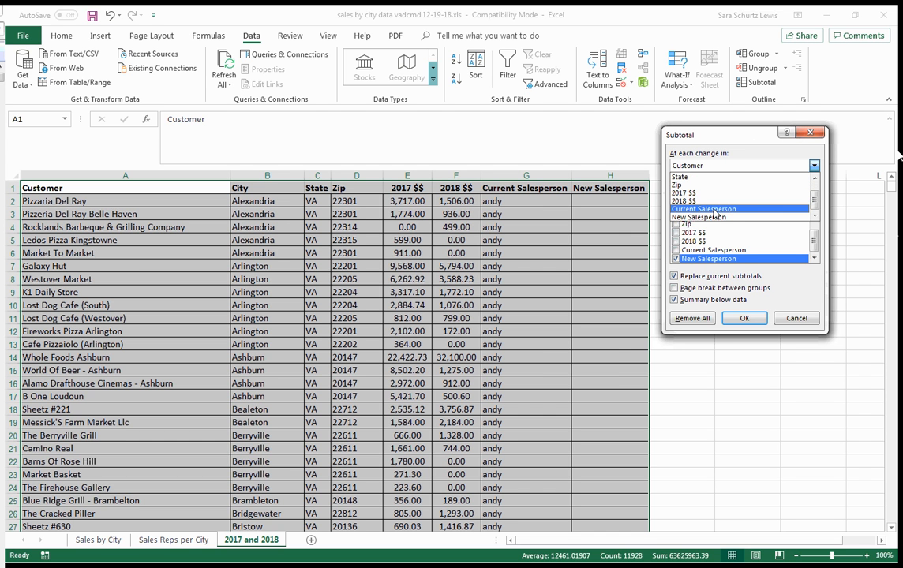
pyautogui.click(712, 210)
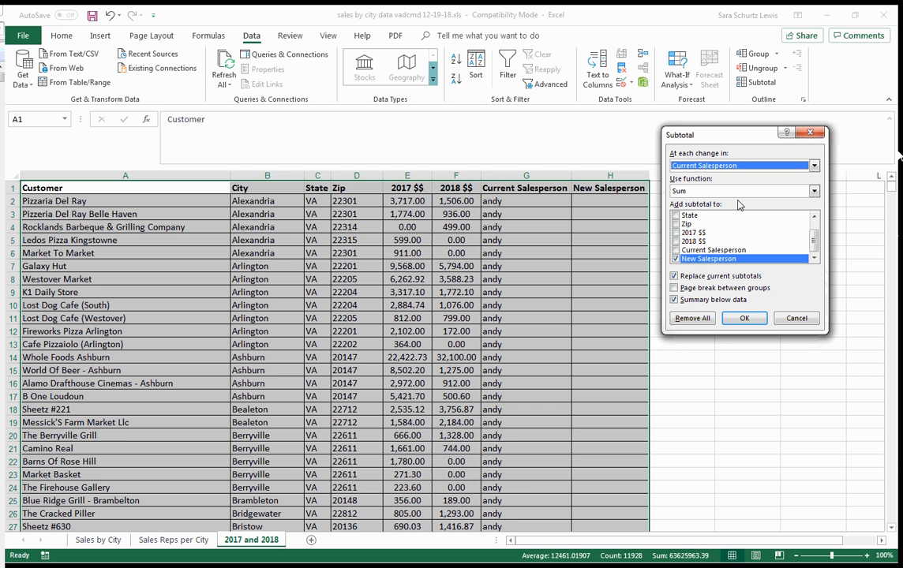
# - Add Sum subtotals to 2018 $$ and 2017 $$, exclude New Salesperson, and apply the subtotals
pyautogui.click(675, 241)
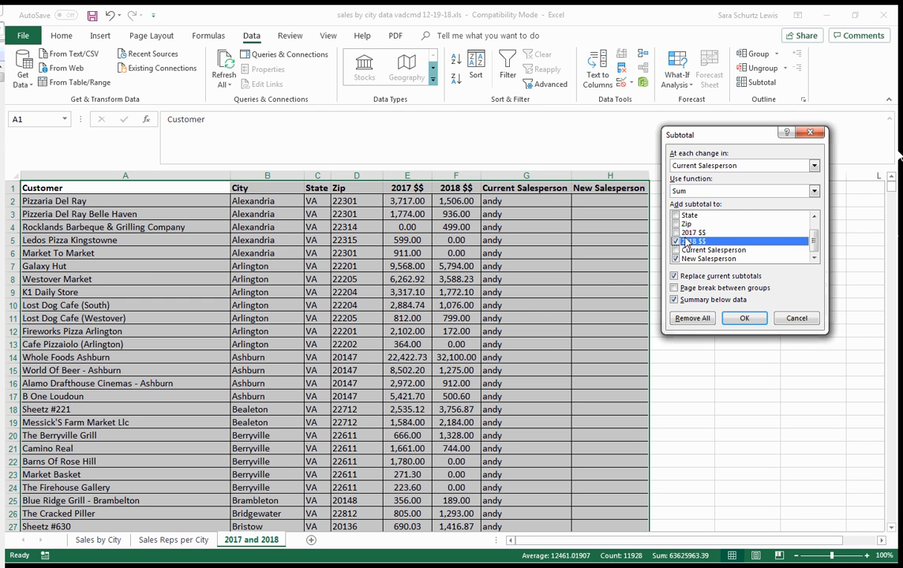
pyautogui.click(676, 233)
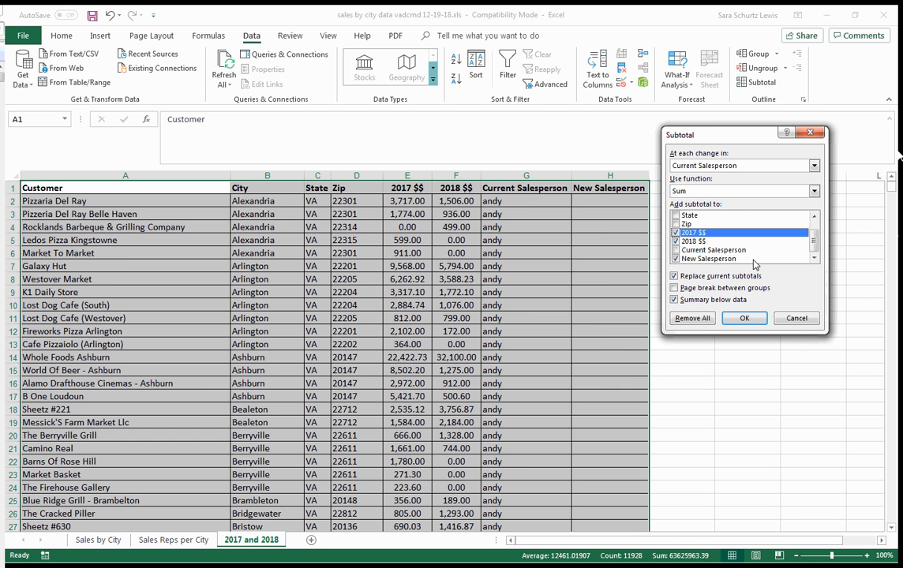
pyautogui.click(676, 260)
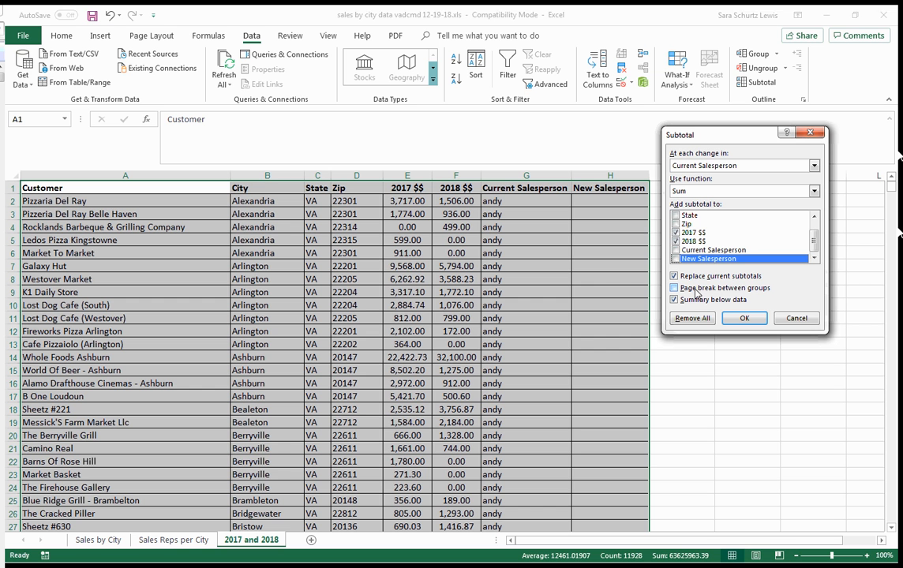
pyautogui.click(745, 319)
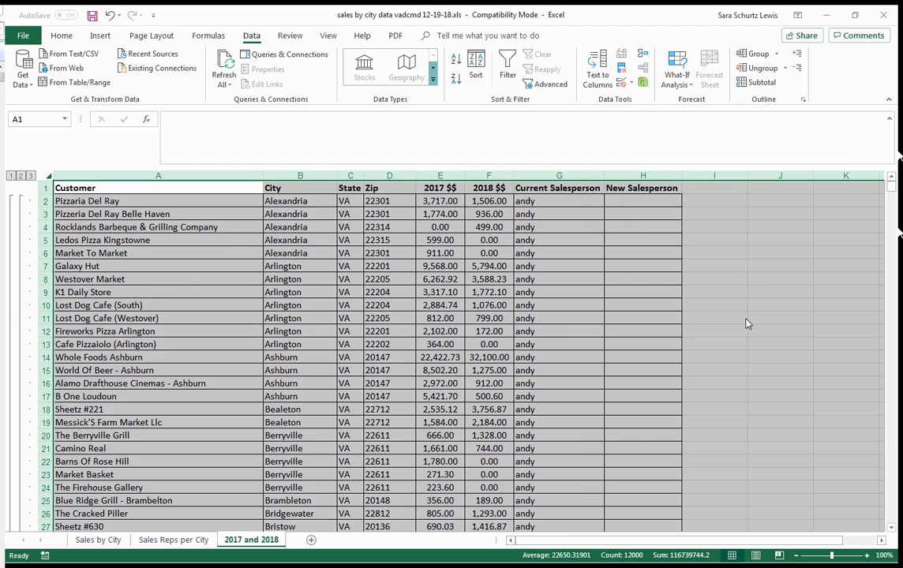
# - Examine the first salesperson's total row and its 2017 $$ and 2018 $$ subtotal cells in row 148
pyautogui.scroll(-18, 611, 274)
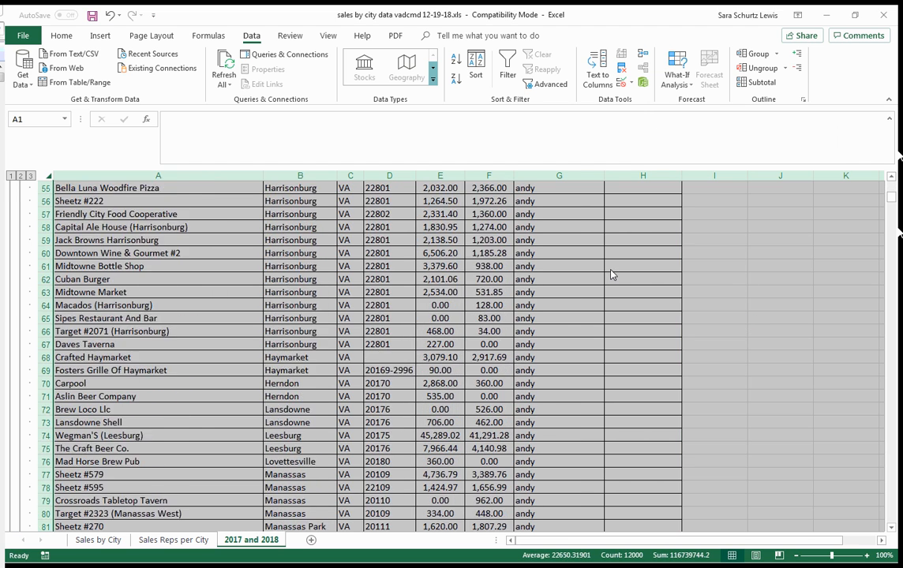
pyautogui.scroll(-20, 611, 274)
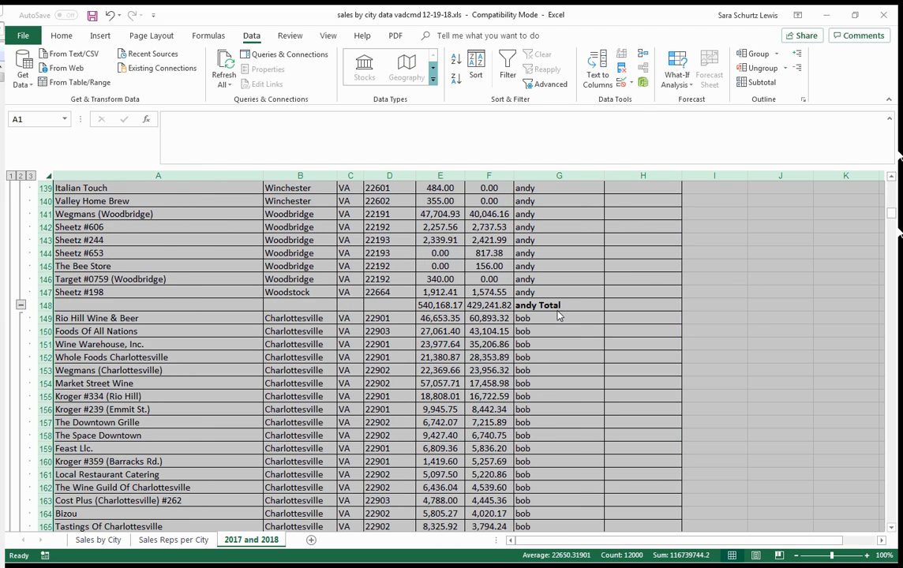
pyautogui.click(557, 313)
pyautogui.moveTo(488, 307); pyautogui.dragTo(456, 307)
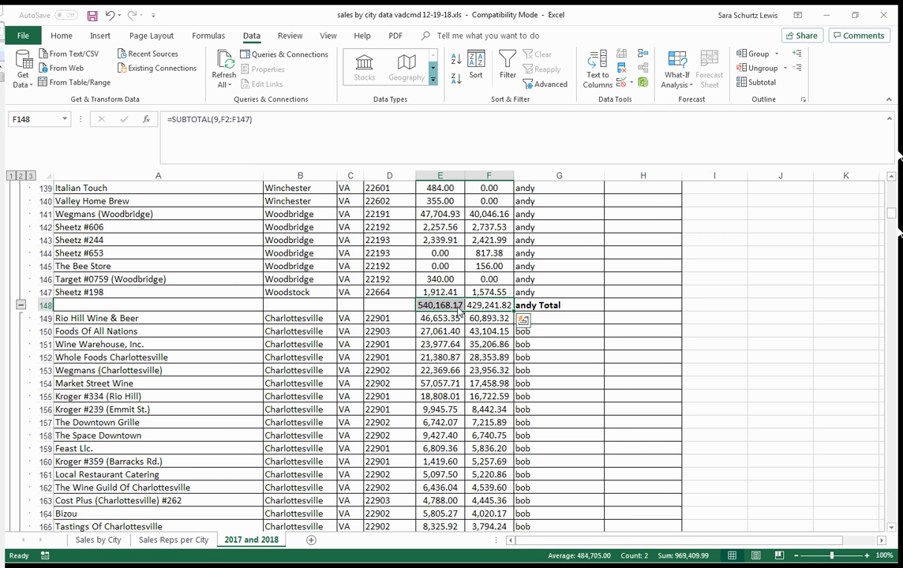
pyautogui.click(452, 305)
pyautogui.click(502, 306)
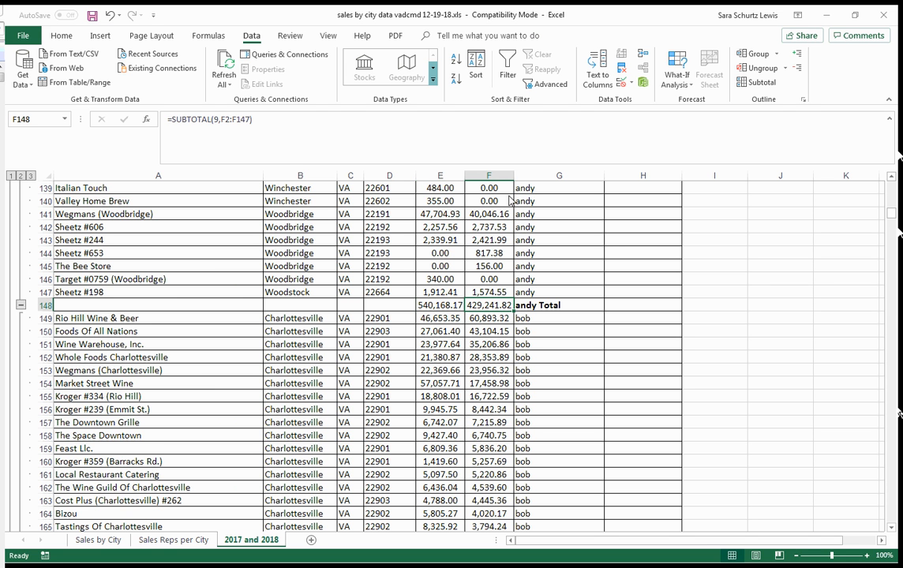
pyautogui.moveTo(894, 213); pyautogui.dragTo(892, 187)
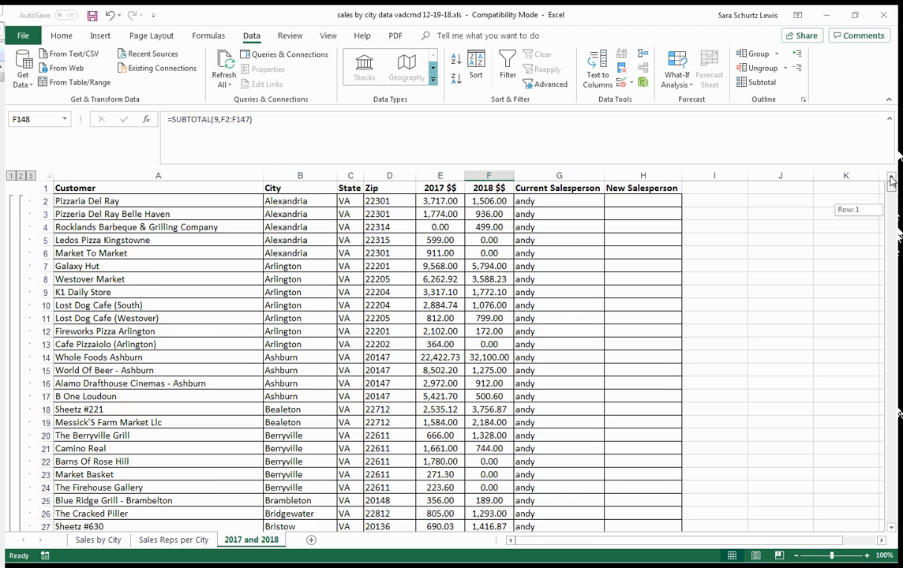
pyautogui.click(637, 201)
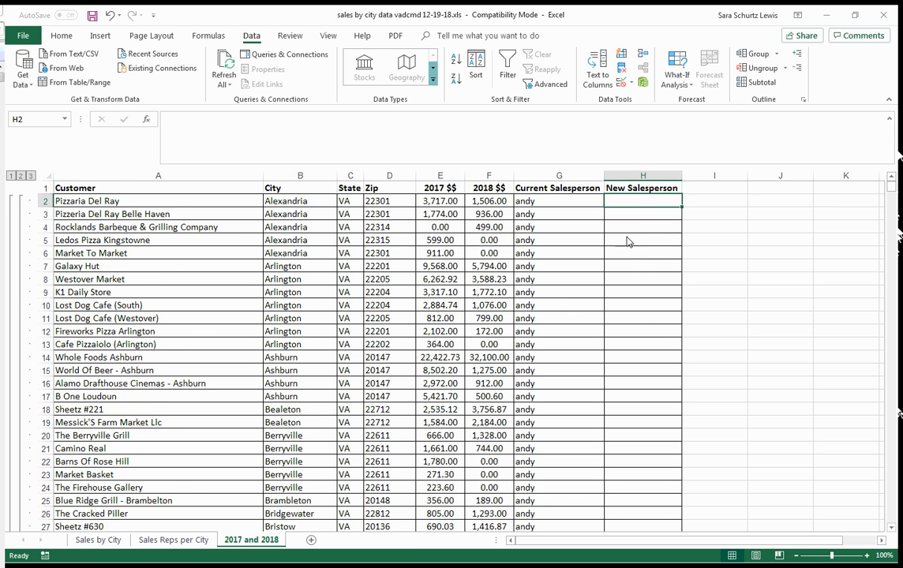
pyautogui.scroll(-12, 627, 272)
pyautogui.scroll(12, 646, 298)
# - Review the grouping columns offered in the Subtotal settings, keeping Current Salesperson and leaving without applying anything
pyautogui.click(757, 82)
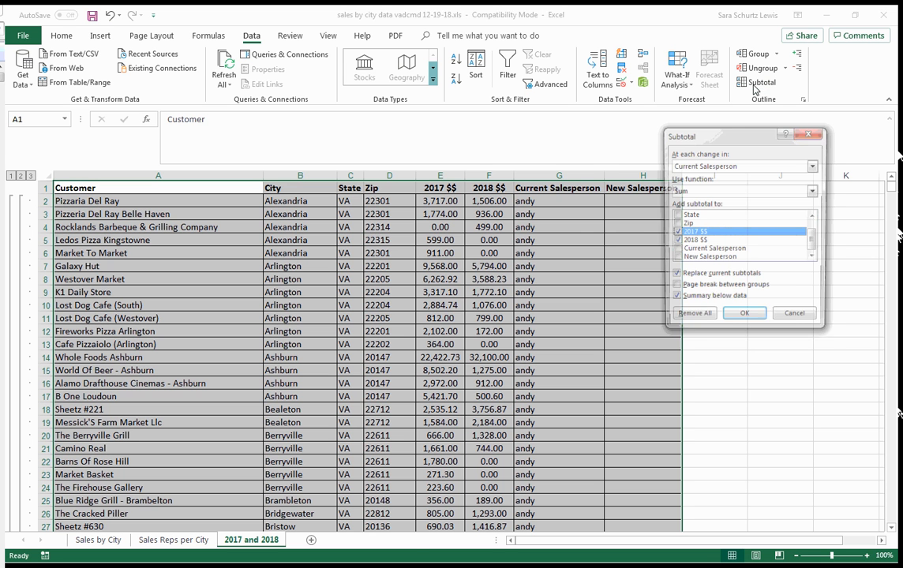
pyautogui.click(706, 166)
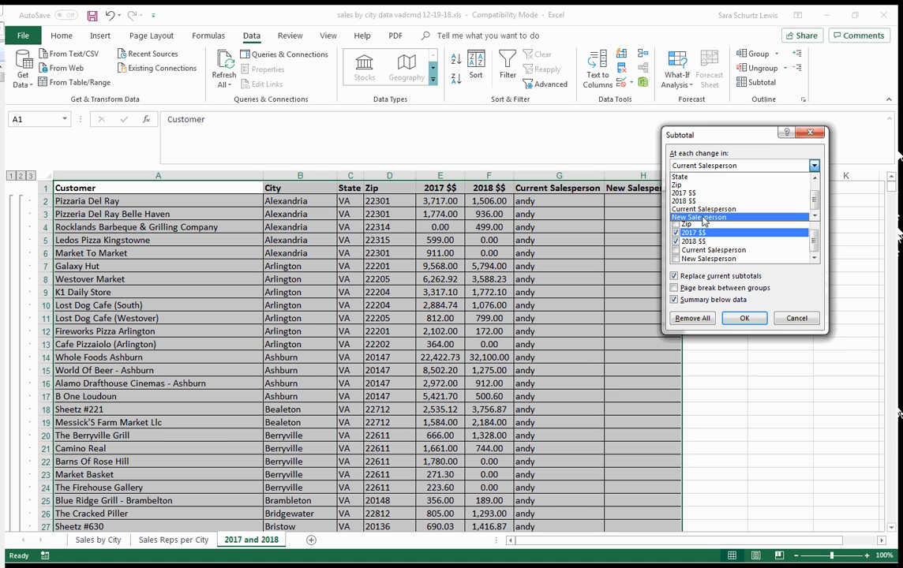
pyautogui.click(702, 211)
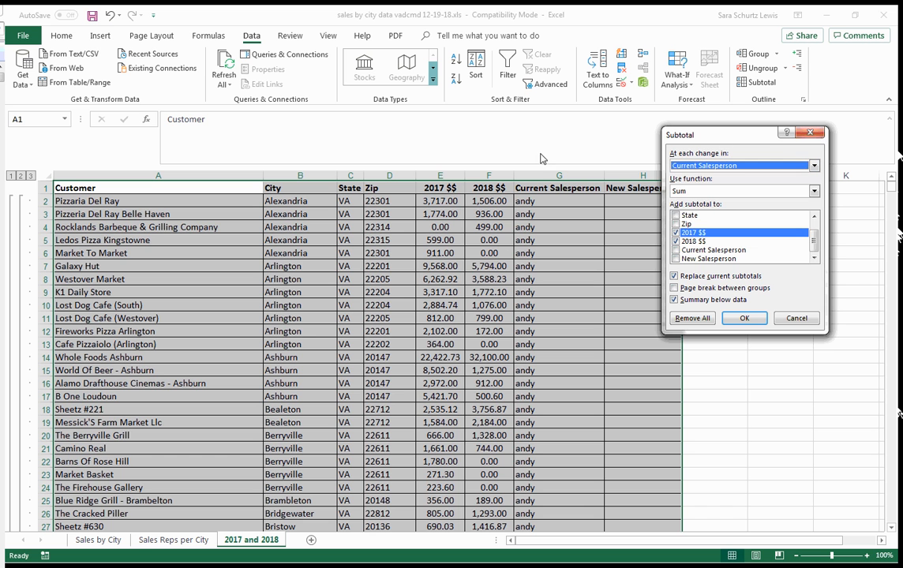
pyautogui.click(795, 319)
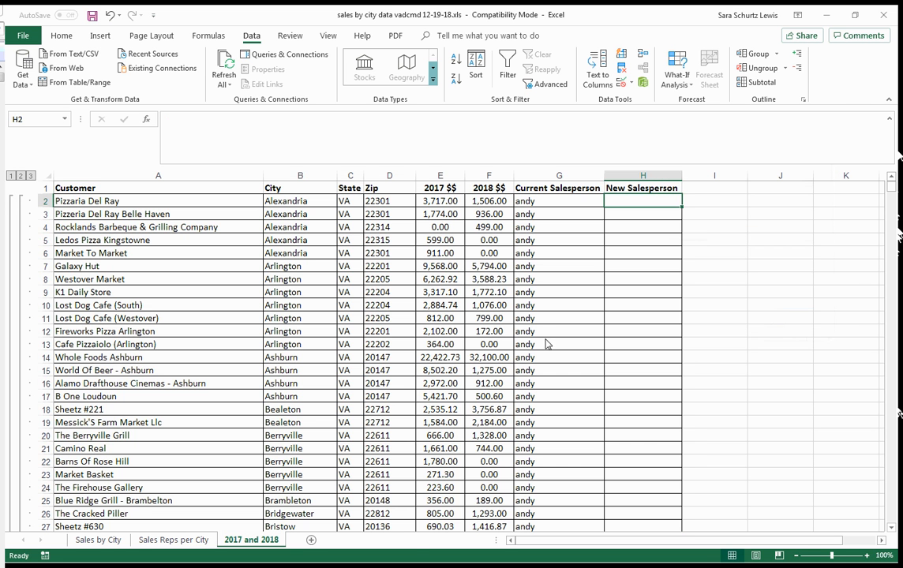
pyautogui.click(344, 376)
pyautogui.scroll(-6, 373, 326)
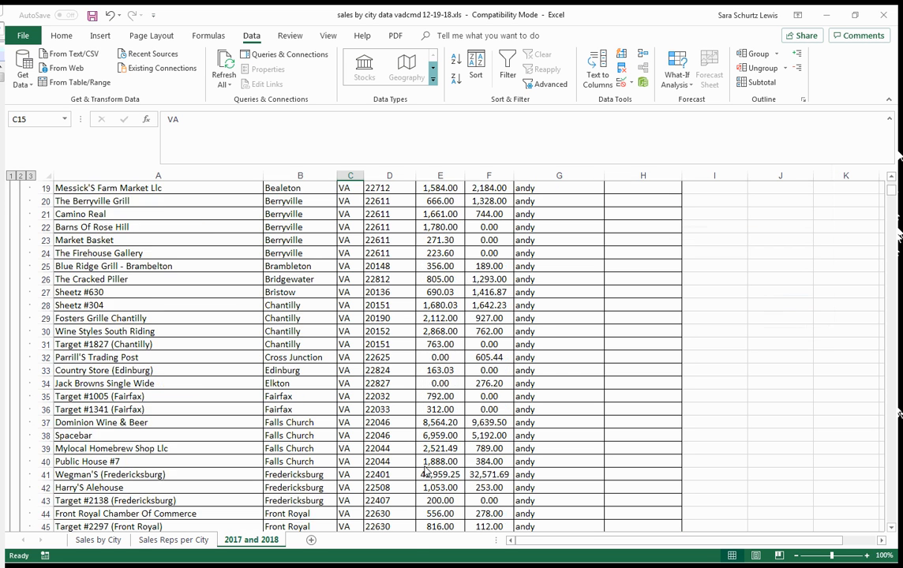
pyautogui.scroll(6, 389, 426)
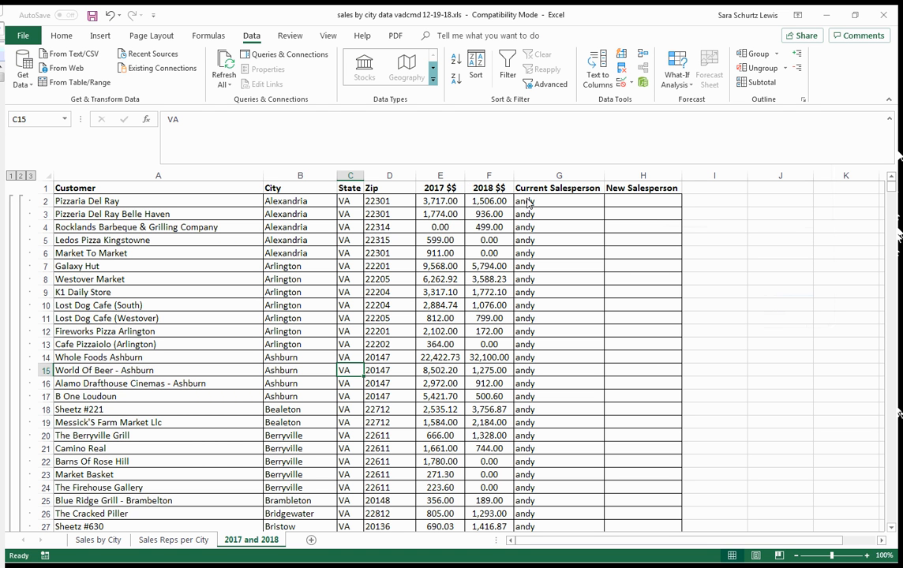
# - Format the 2017 $$ and 2018 $$ columns, E and F, as Currency
pyautogui.click(482, 217)
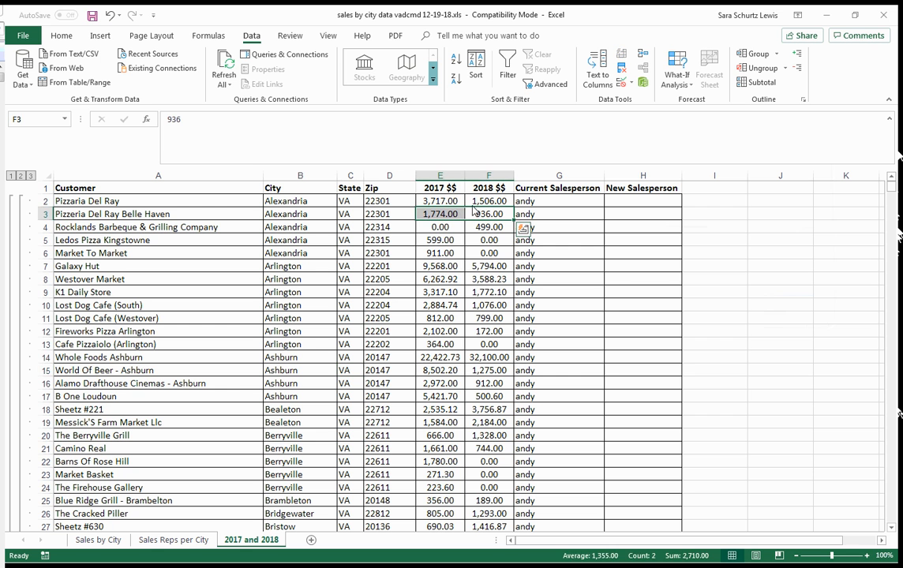
pyautogui.click(483, 178)
pyautogui.moveTo(482, 179); pyautogui.dragTo(461, 176)
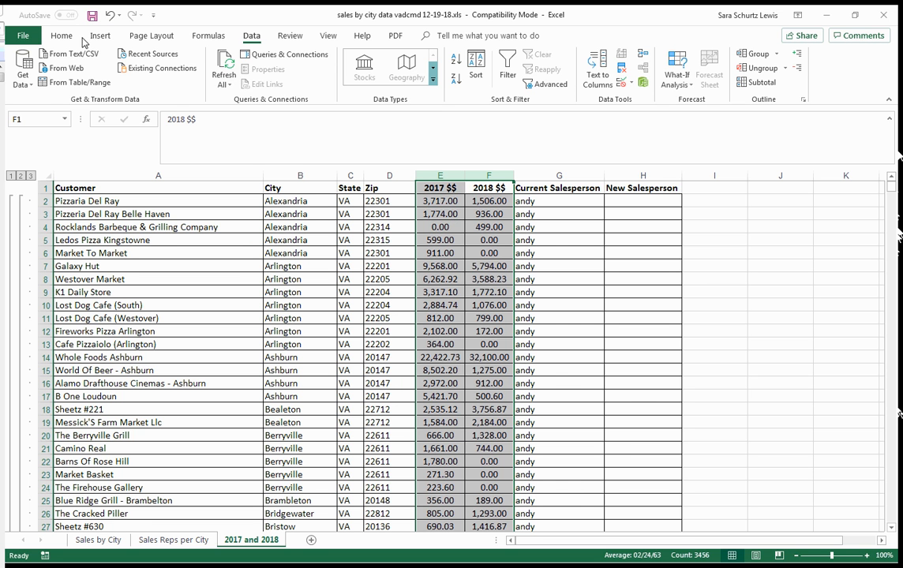
pyautogui.click(55, 35)
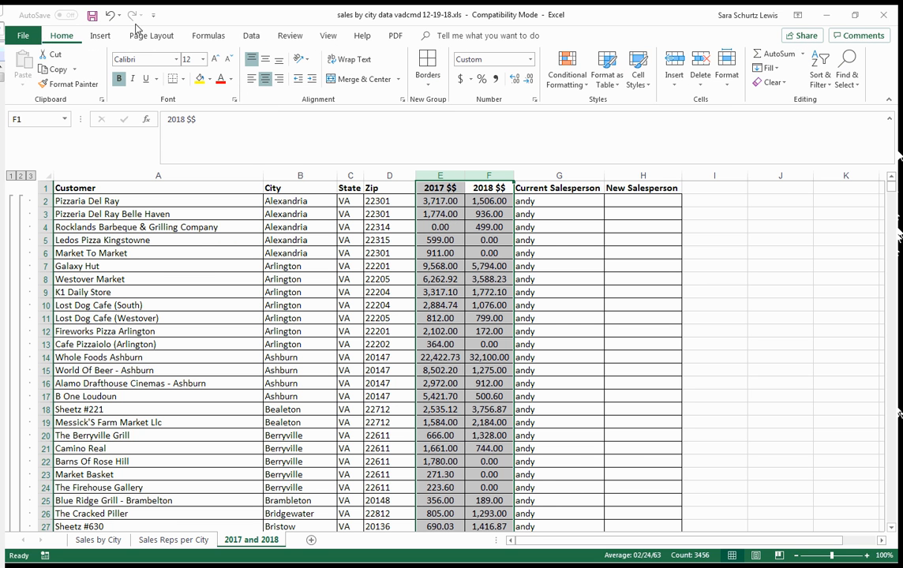
pyautogui.click(530, 60)
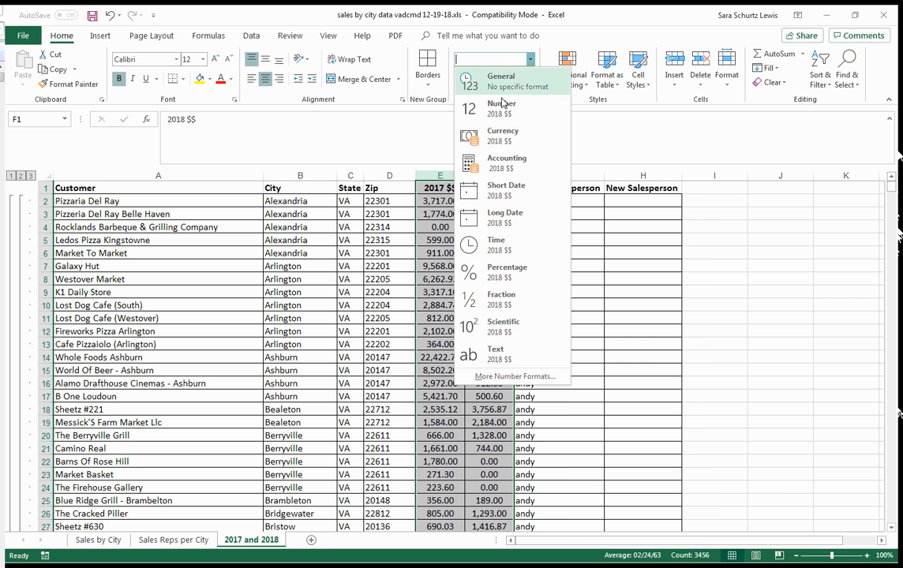
pyautogui.click(494, 139)
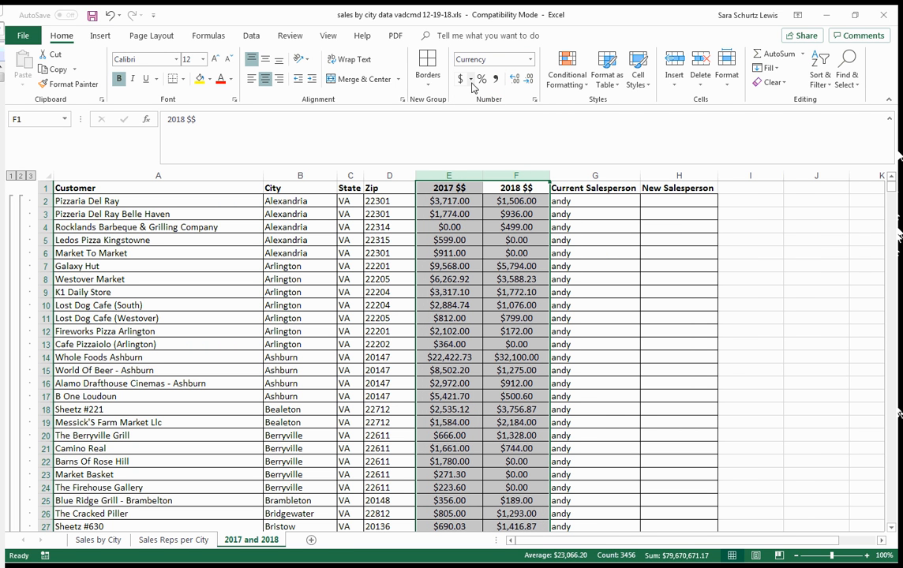
# - Show the 2017 $$ and 2018 $$ amounts in columns E and F as whole dollars with no decimal places
pyautogui.click(514, 82)
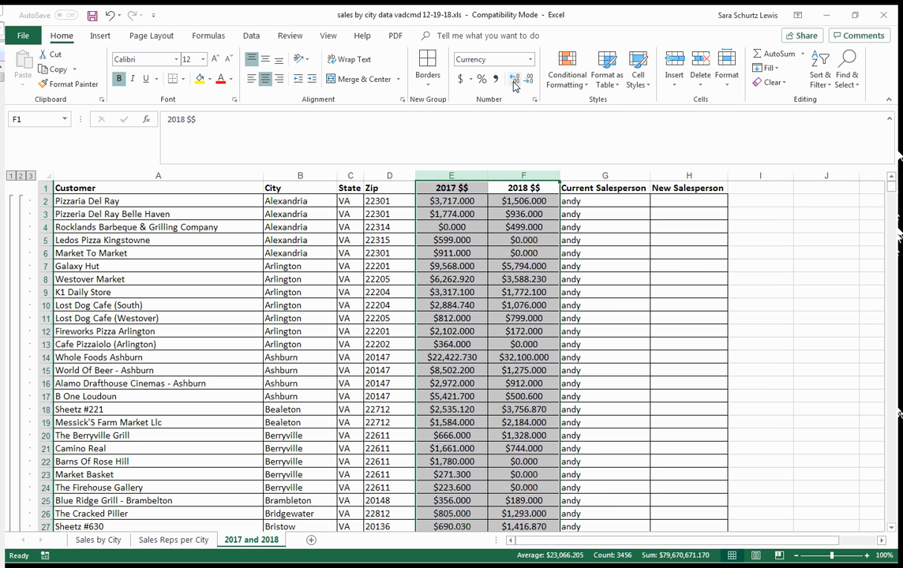
pyautogui.click(527, 80)
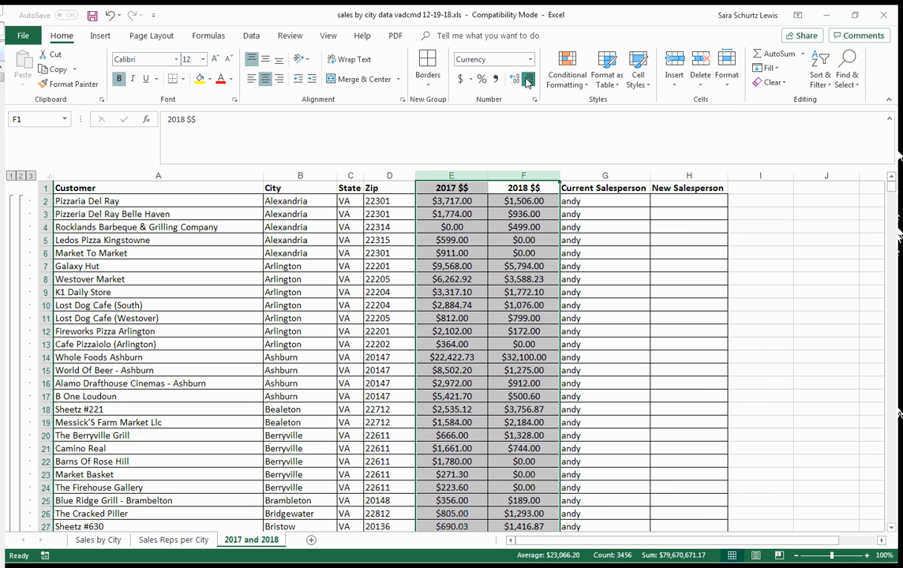
pyautogui.click(527, 80)
pyautogui.click(529, 82)
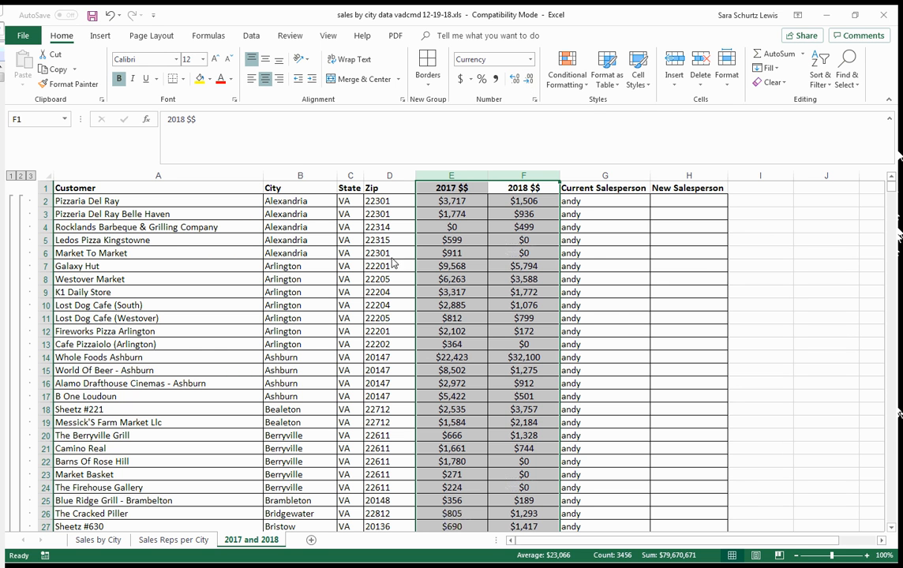
pyautogui.click(350, 292)
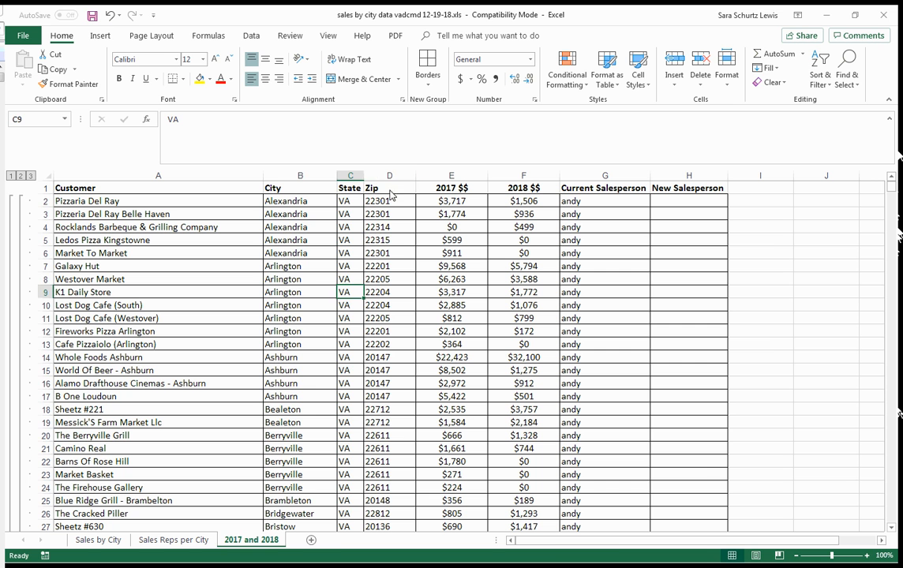
# - Center the City, State and Zip columns and the Current Salesperson and New Salesperson columns
pyautogui.moveTo(393, 180); pyautogui.dragTo(324, 182)
pyautogui.click(266, 80)
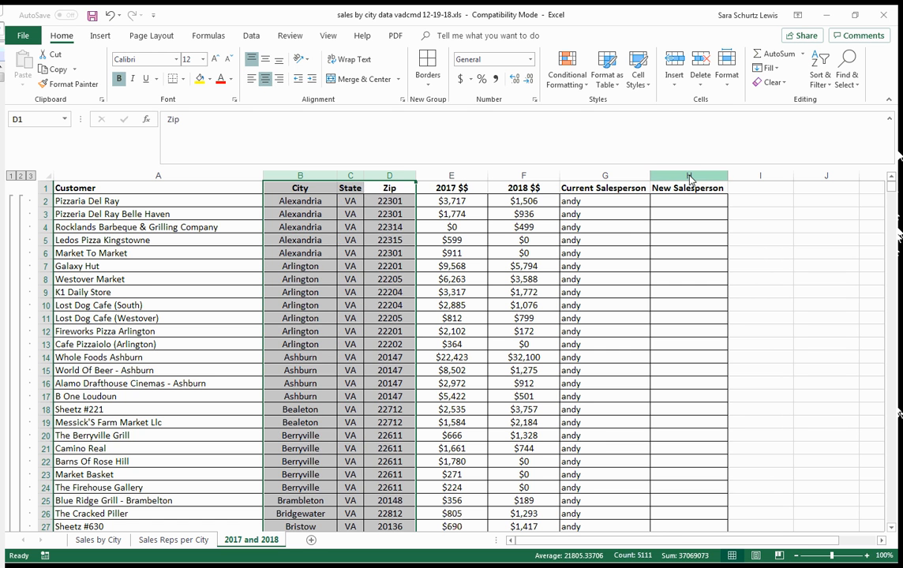
pyautogui.moveTo(688, 176); pyautogui.dragTo(605, 175)
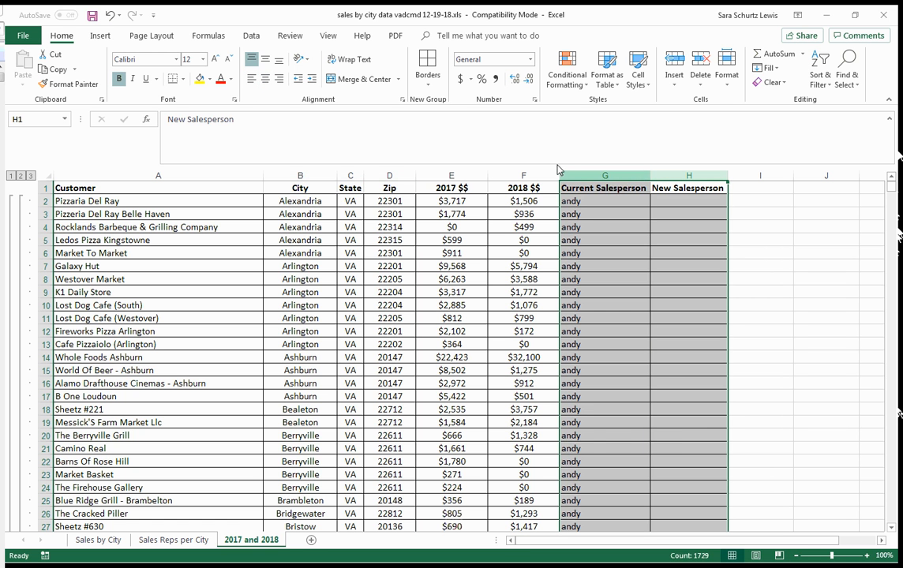
pyautogui.click(266, 81)
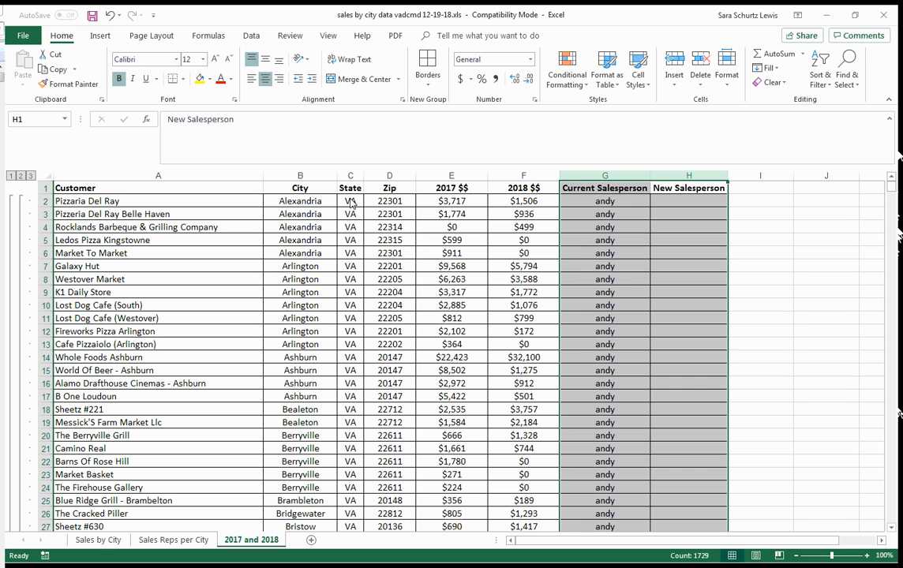
pyautogui.click(347, 321)
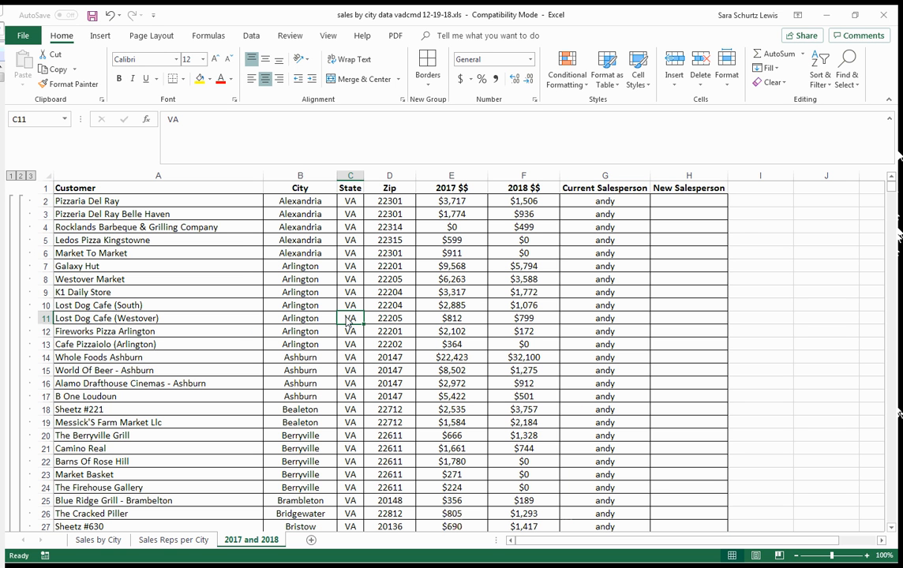
# - Set the sheet's page orientation to Landscape
pyautogui.click(158, 39)
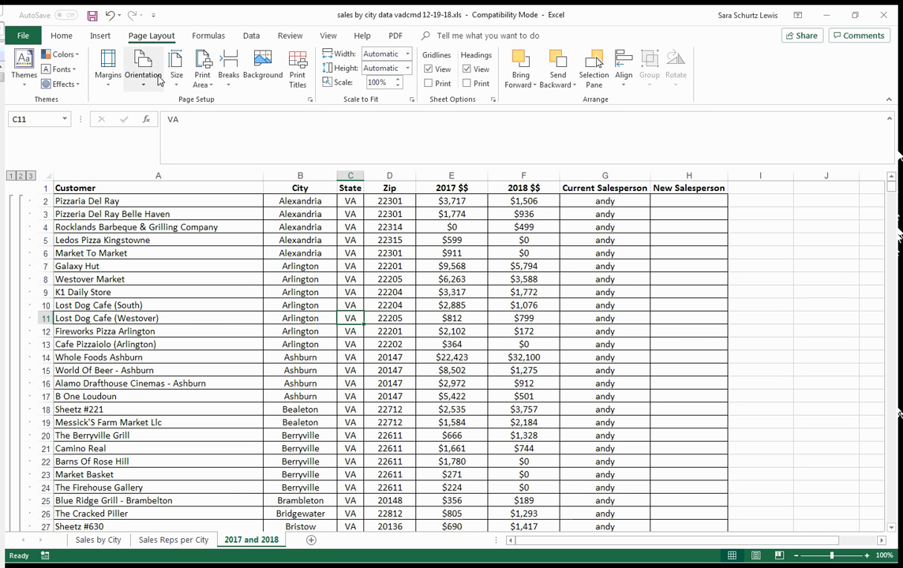
pyautogui.click(147, 88)
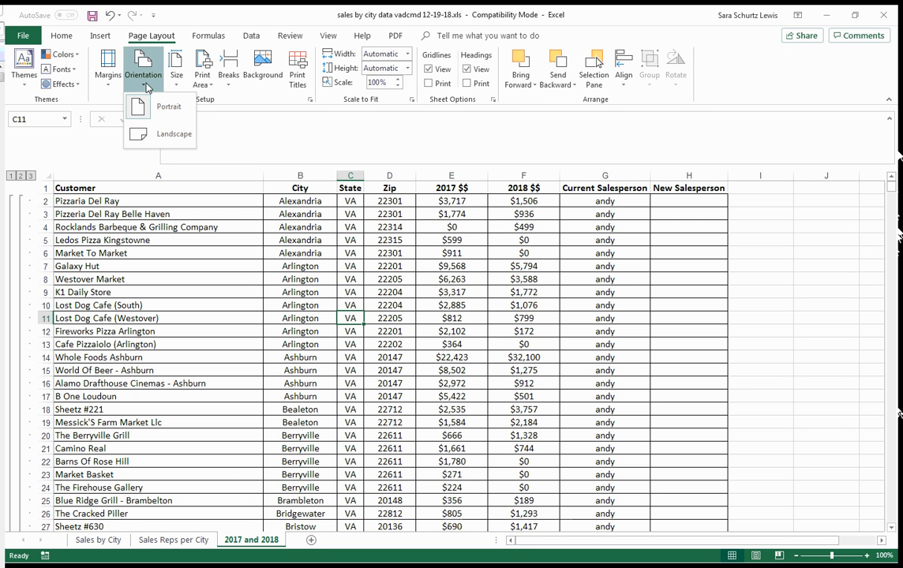
pyautogui.click(157, 136)
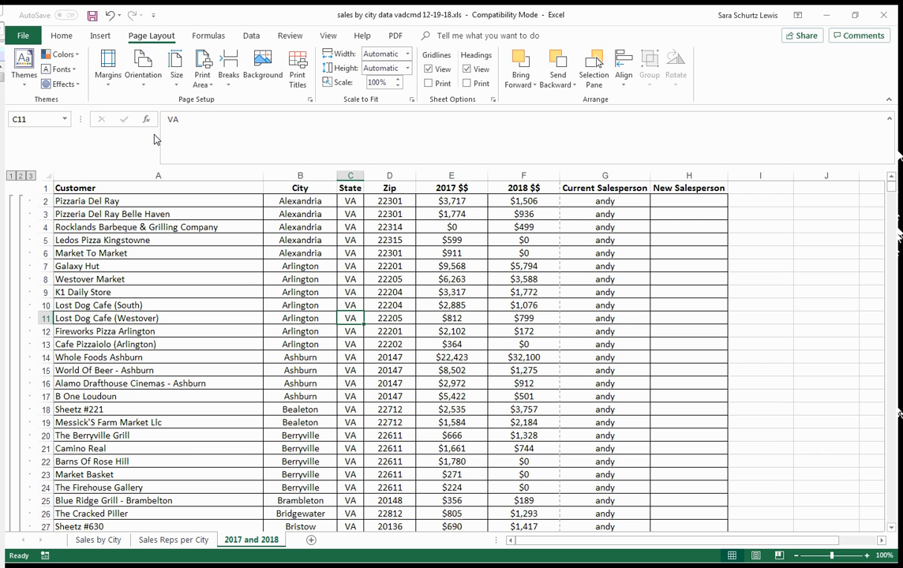
# - Move the vertical page break out past column H in Page Break Preview, and return to Normal view
pyautogui.click(328, 35)
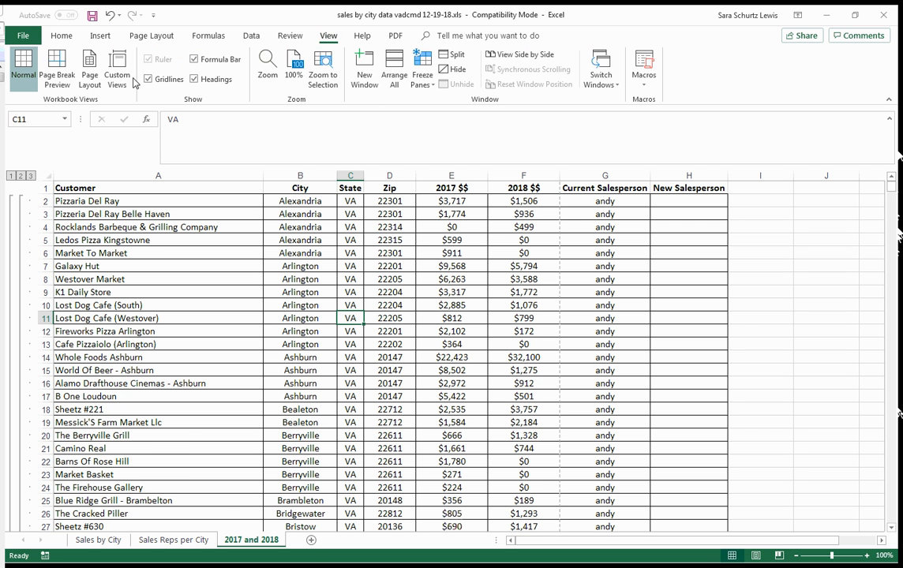
pyautogui.click(64, 82)
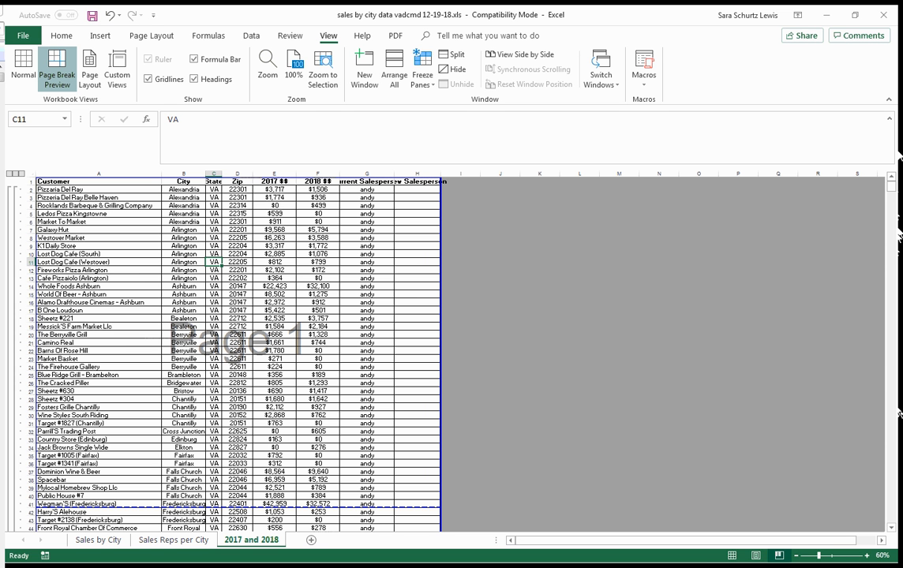
pyautogui.click(23, 74)
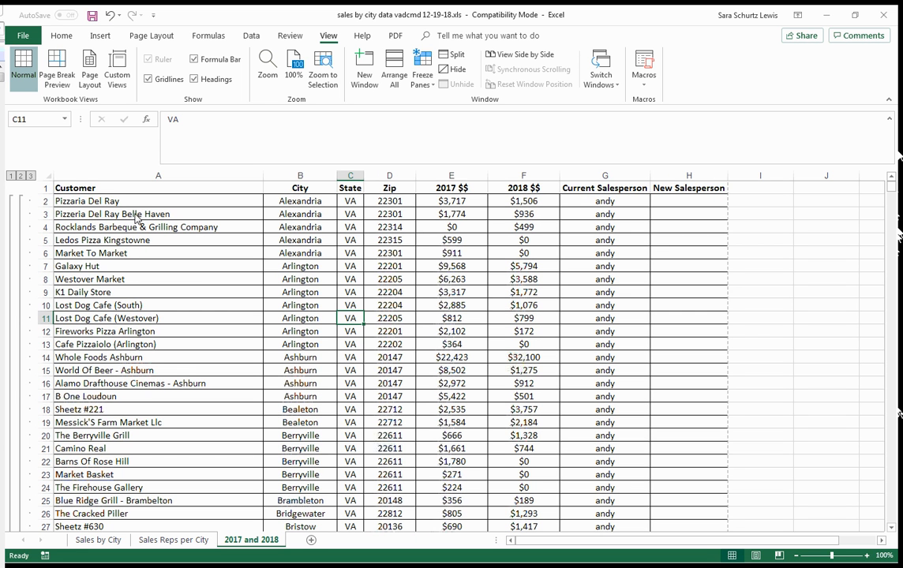
pyautogui.moveTo(84, 194); pyautogui.dragTo(687, 190)
pyautogui.click(200, 255)
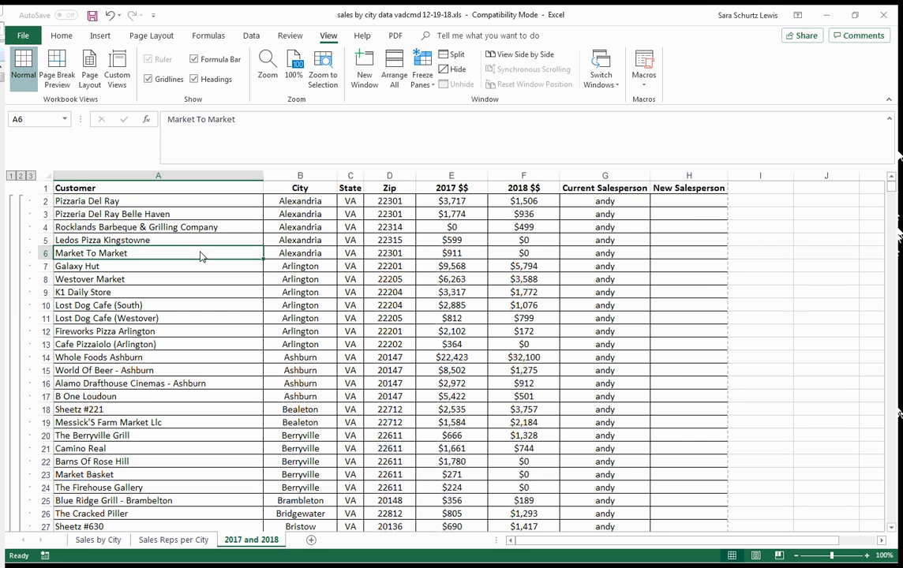
pyautogui.click(104, 192)
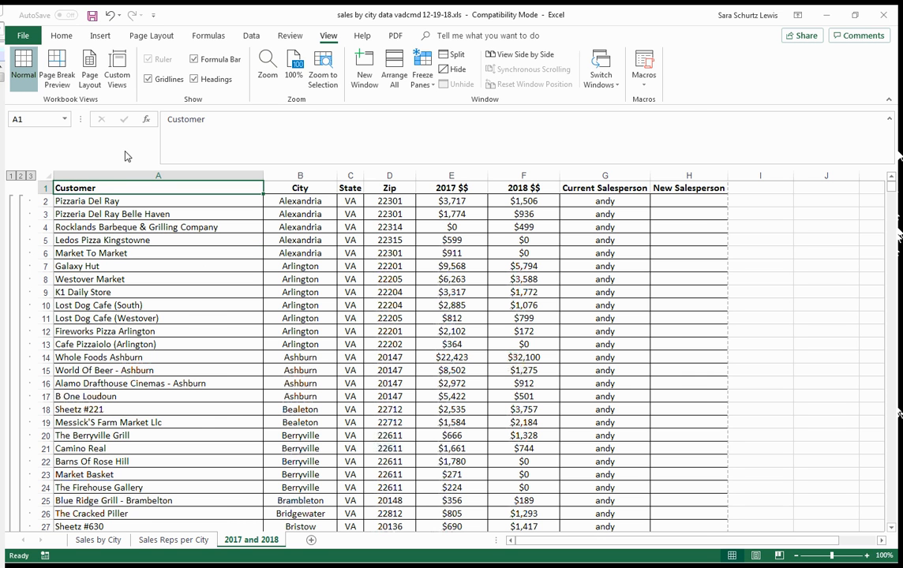
# - Choose header row 1 as the print title row in the sheet's Page Setup
pyautogui.click(149, 41)
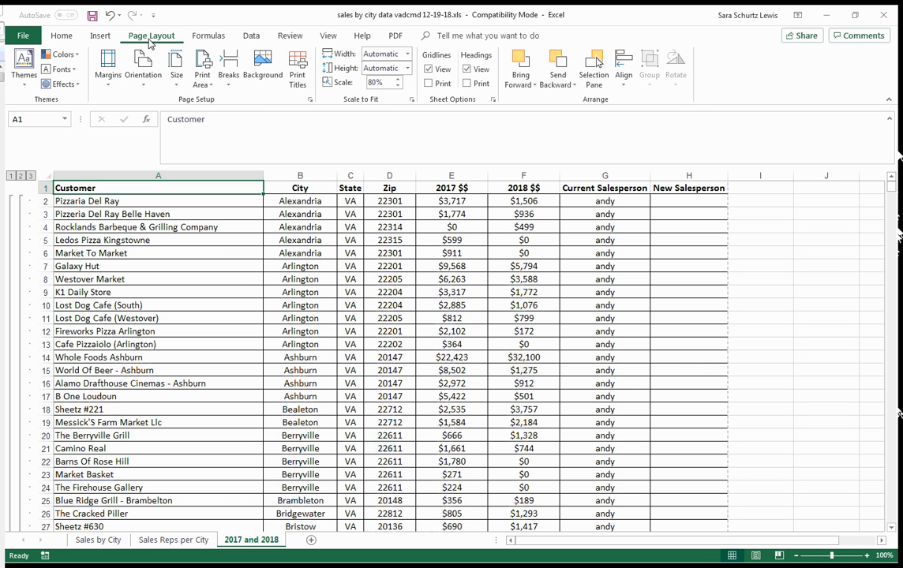
pyautogui.click(310, 99)
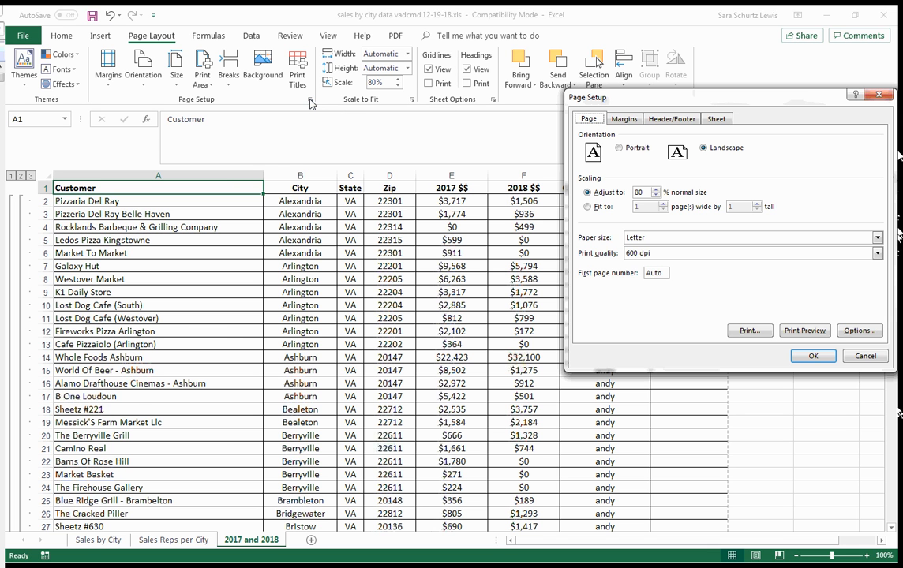
pyautogui.click(724, 125)
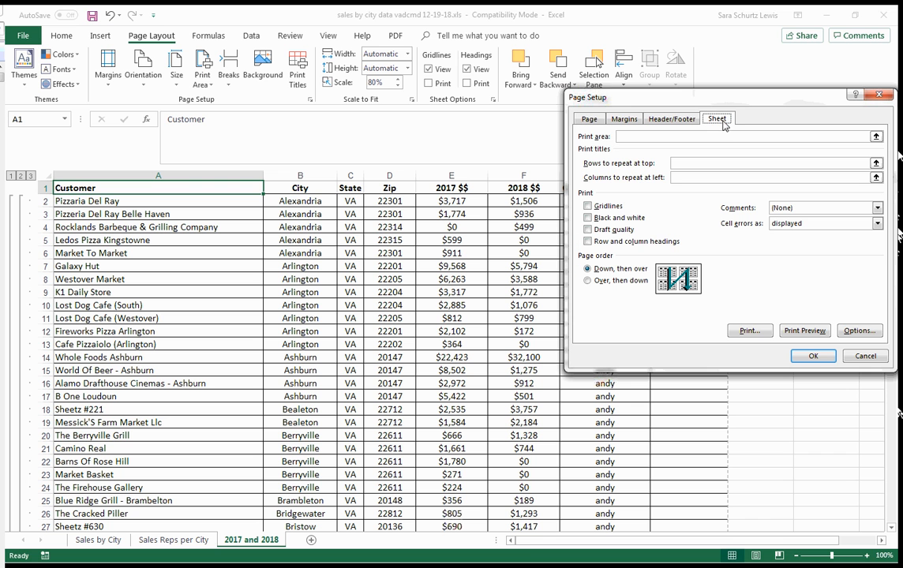
pyautogui.click(690, 166)
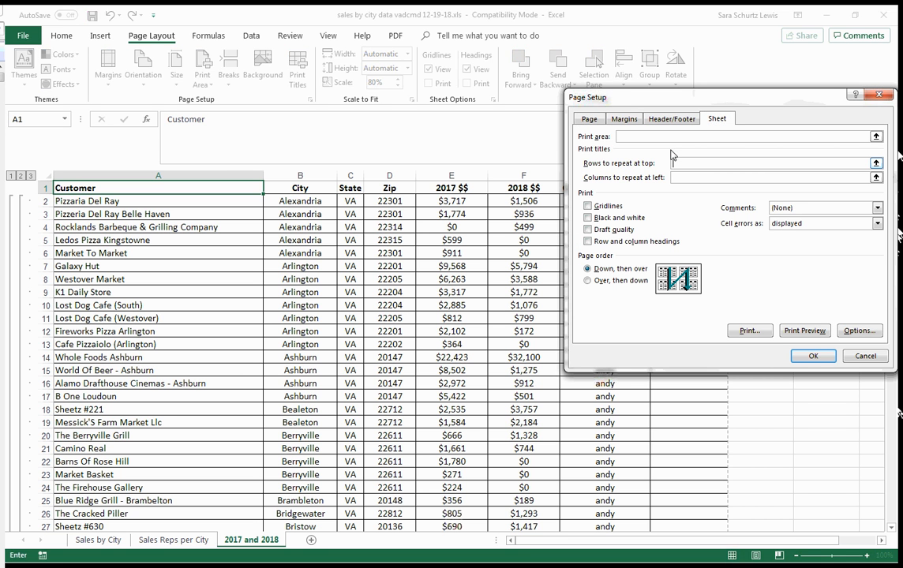
pyautogui.click(48, 191)
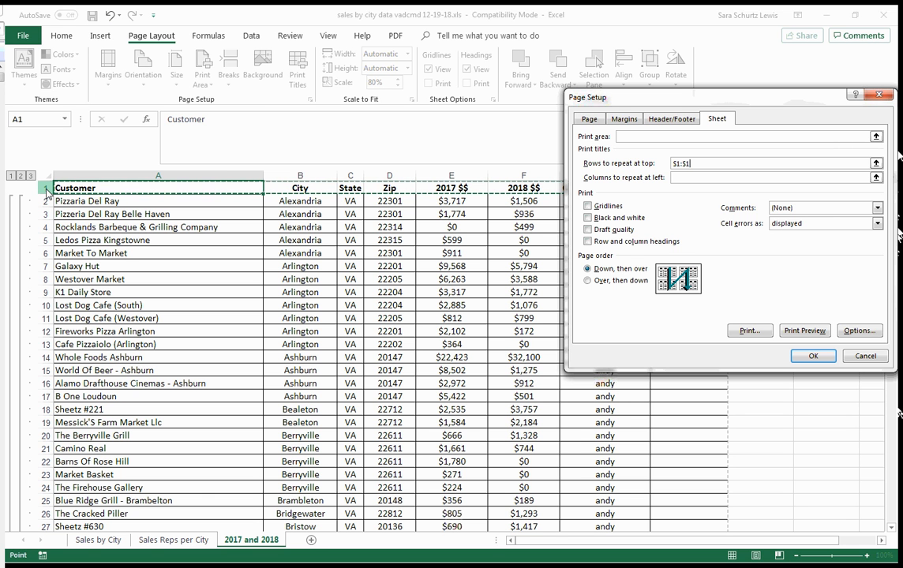
pyautogui.moveTo(46, 189); pyautogui.dragTo(35, 248)
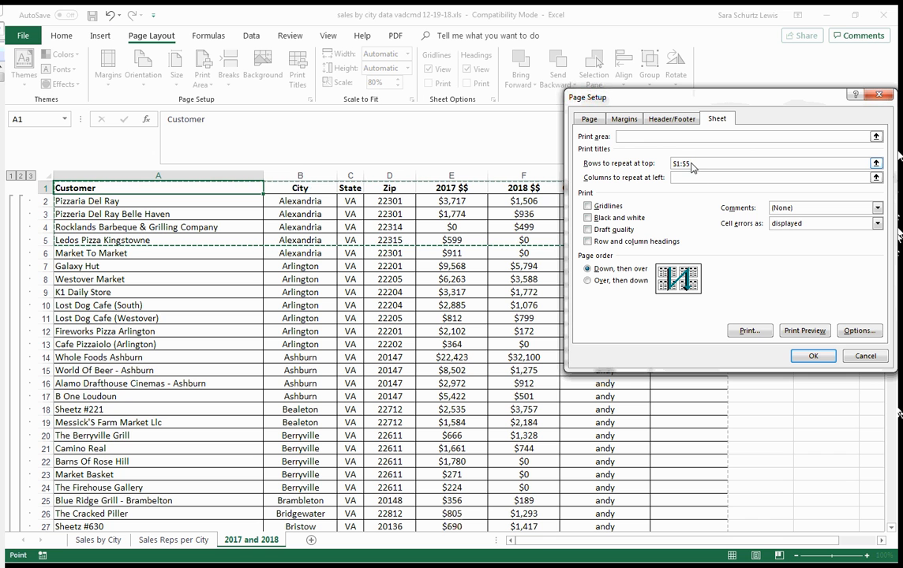
pyautogui.moveTo(690, 166); pyautogui.dragTo(670, 165)
pyautogui.press('Delete')
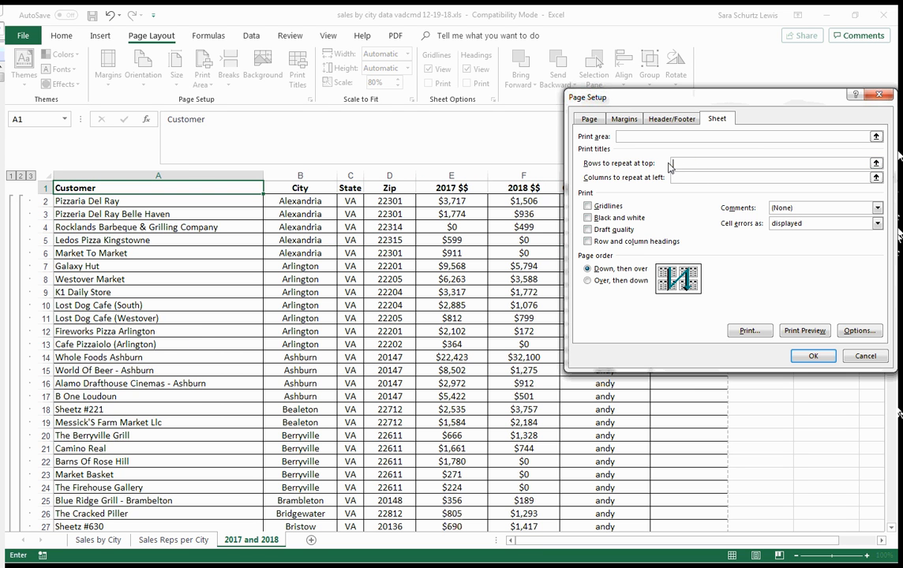
# - Set the rows to repeat at top to $1:$1 and apply the page setup
pyautogui.click(46, 188)
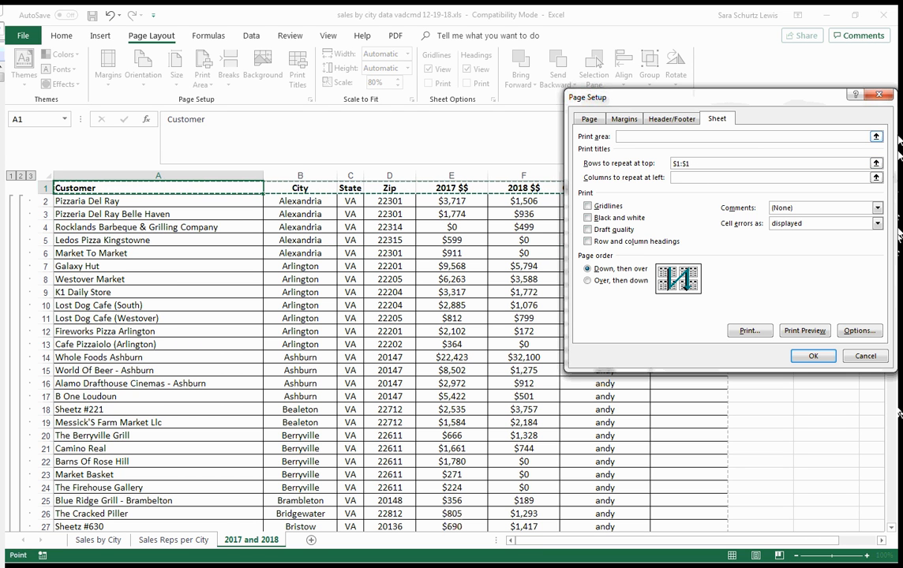
pyautogui.click(812, 356)
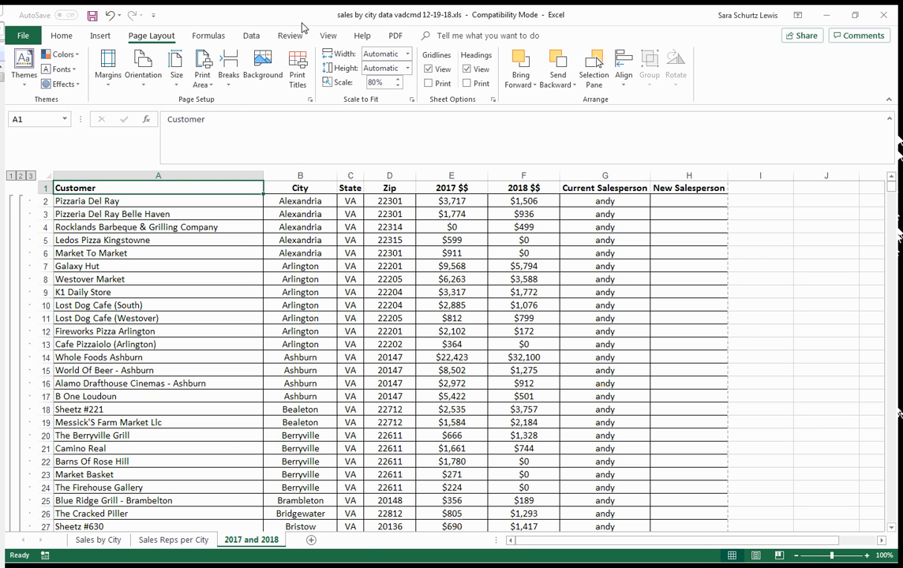
# - Check the first few pages in print preview for the repeated header row, and return to the worksheet
pyautogui.click(24, 35)
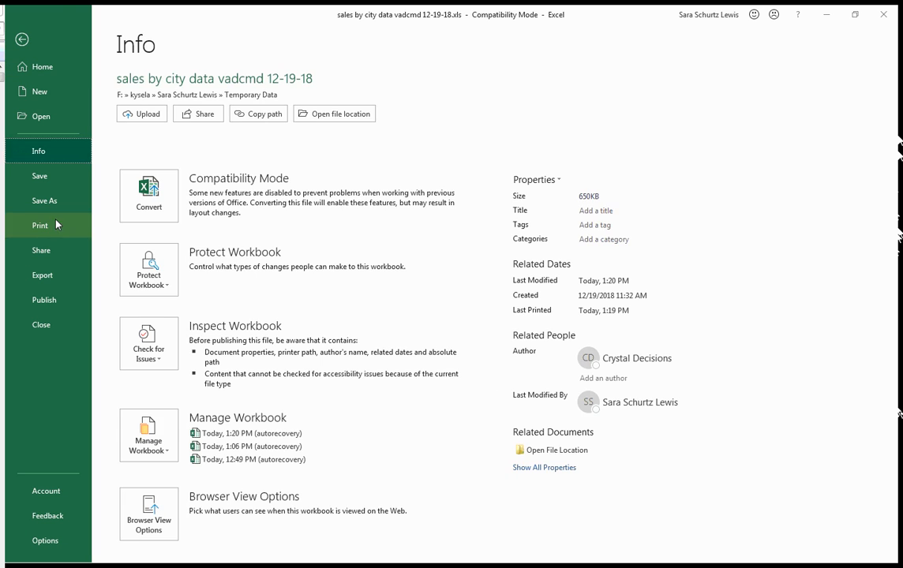
pyautogui.click(57, 226)
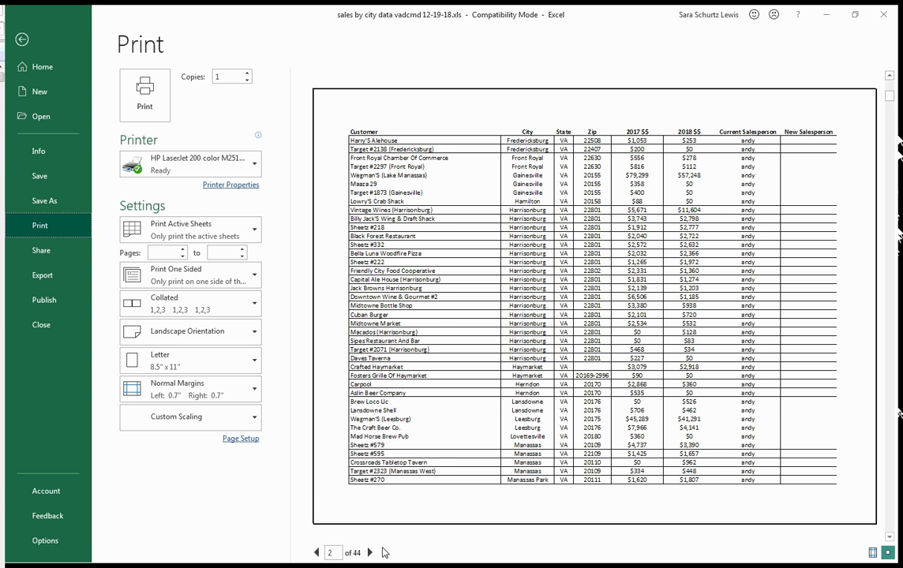
pyautogui.scroll(-2, 355, 434)
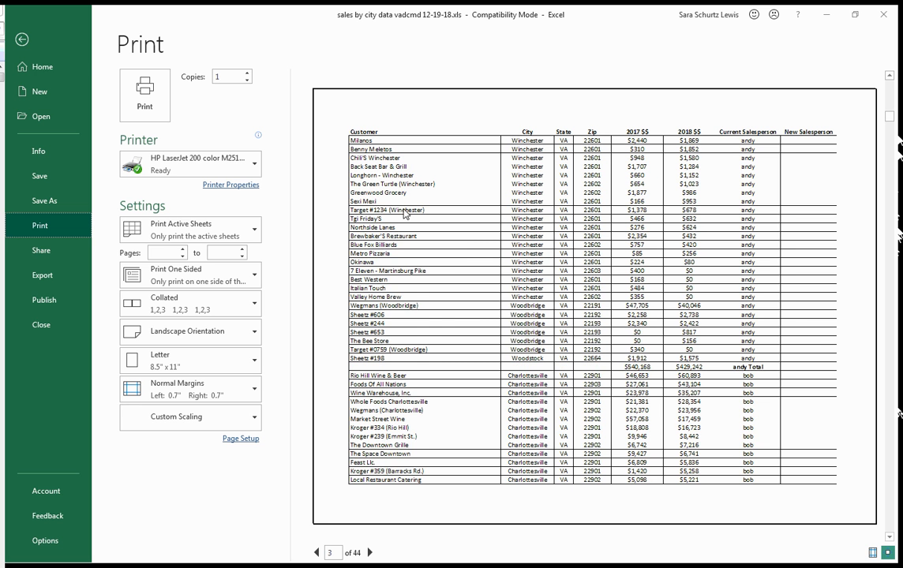
pyautogui.scroll(3, 363, 194)
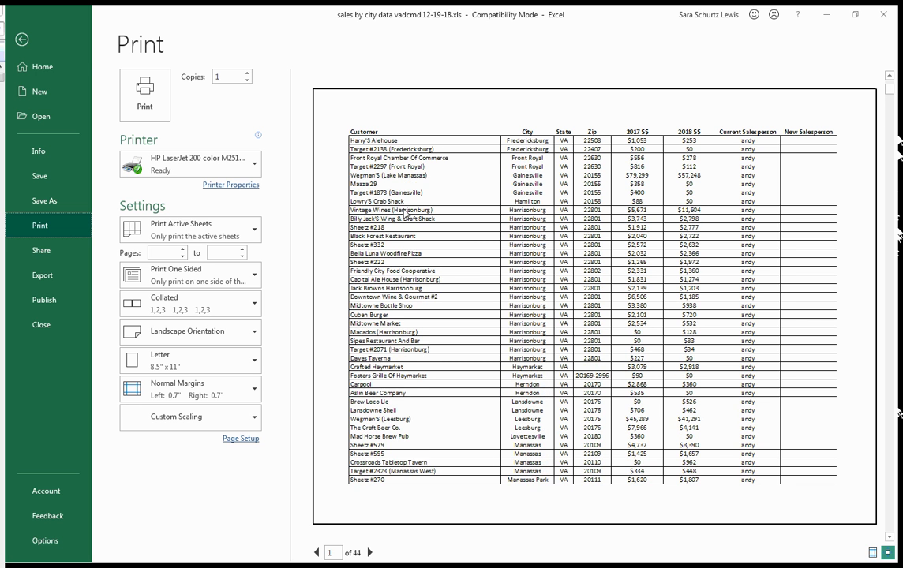
pyautogui.click(24, 43)
pyautogui.click(146, 280)
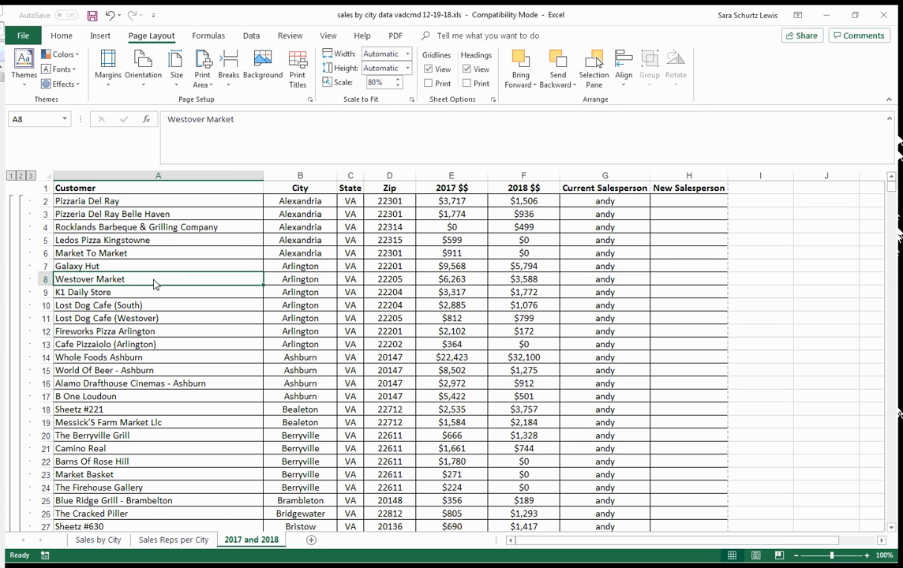